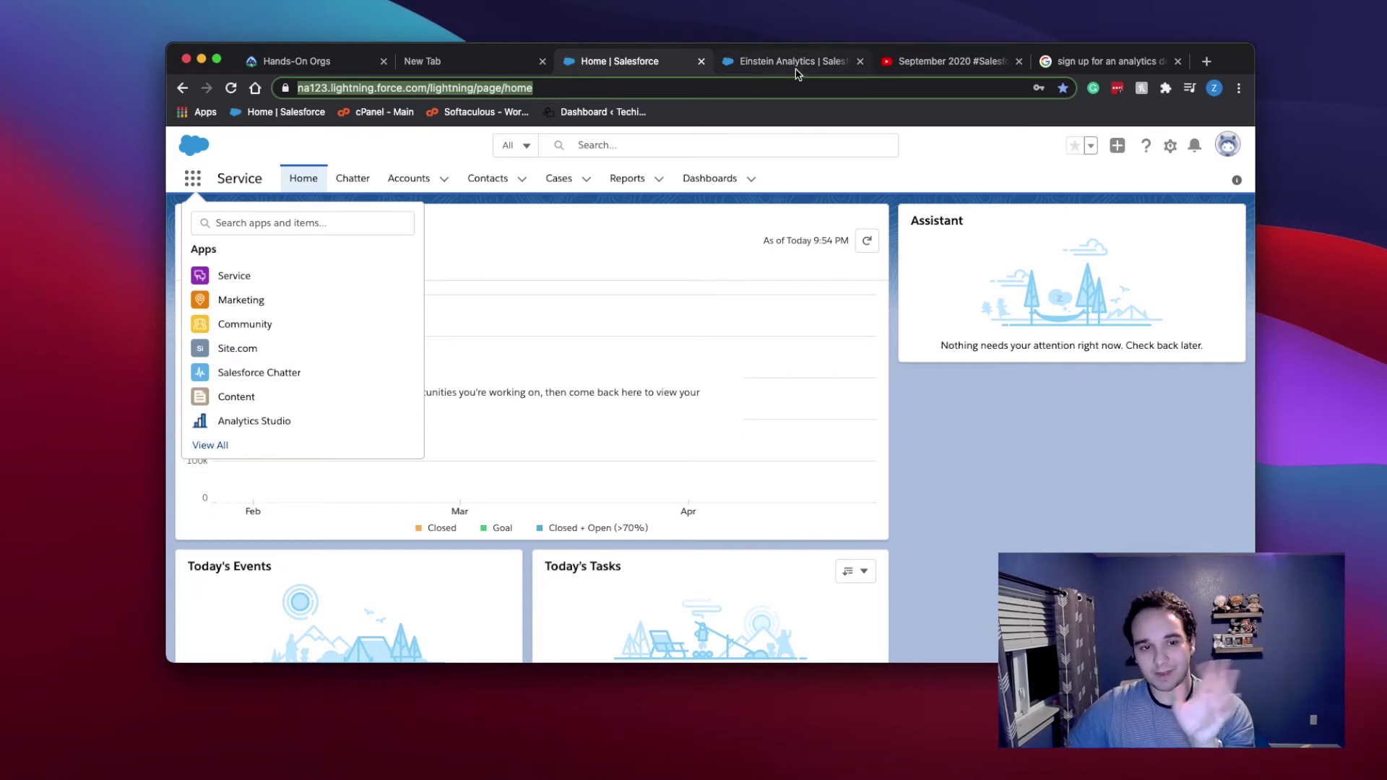
Open the Einstein Analytics Developers result from the Google results in a new tab and view it.
click(978, 498)
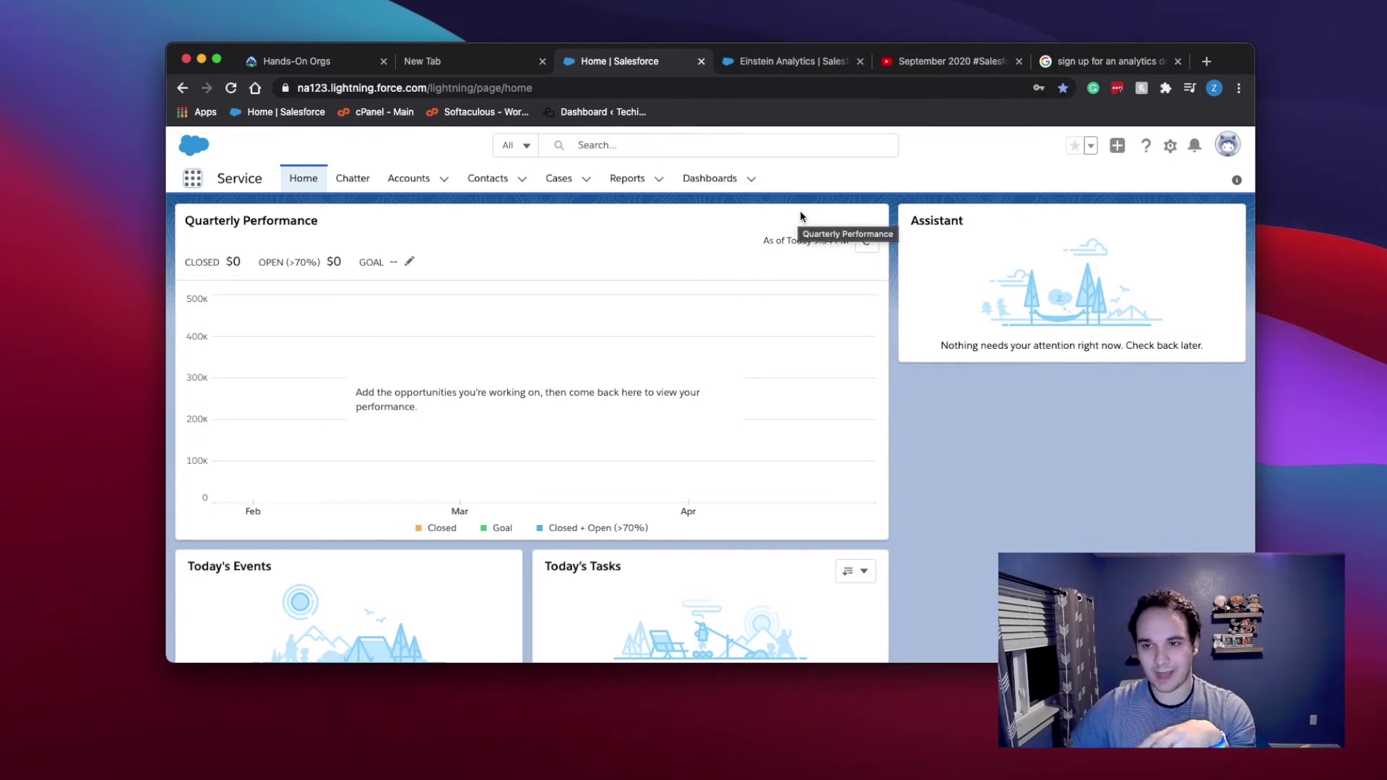
click(1091, 64)
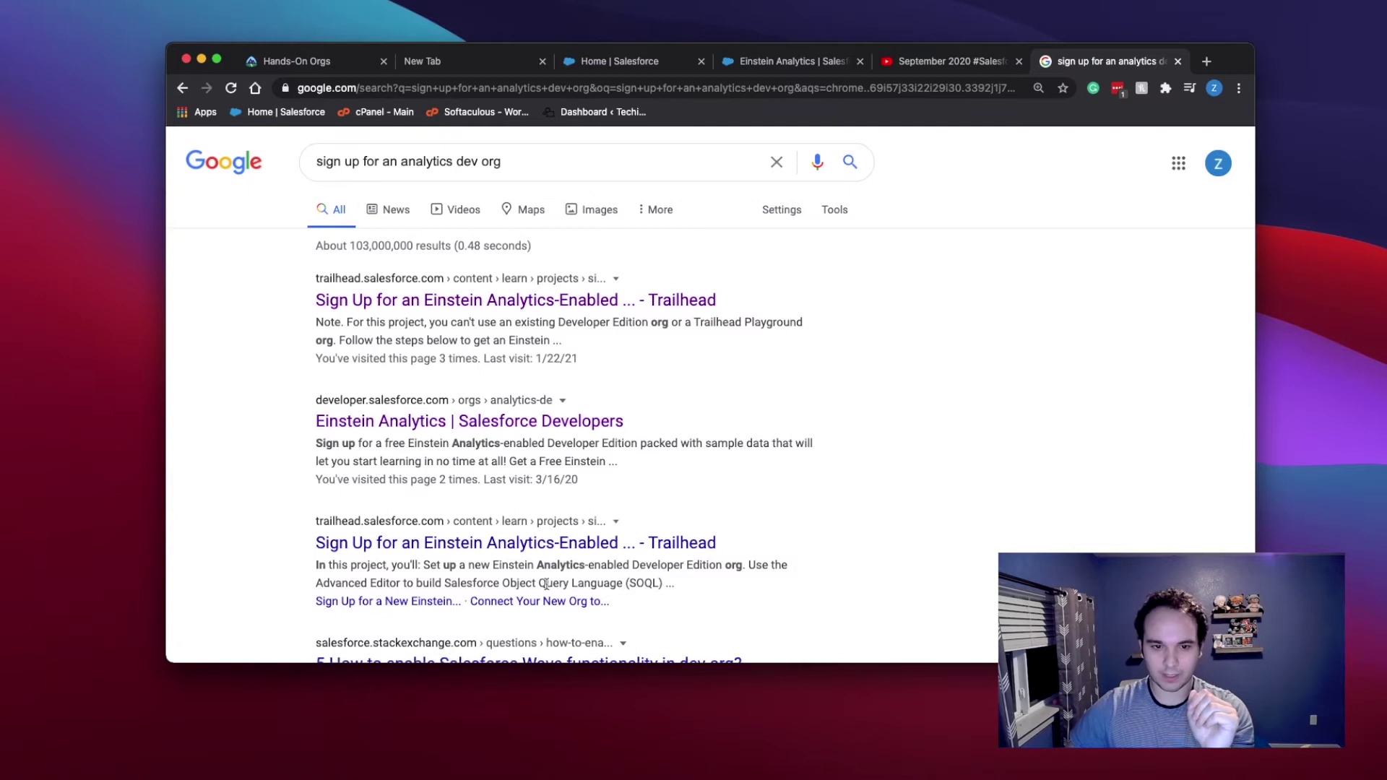
right_click(474, 421)
click(520, 431)
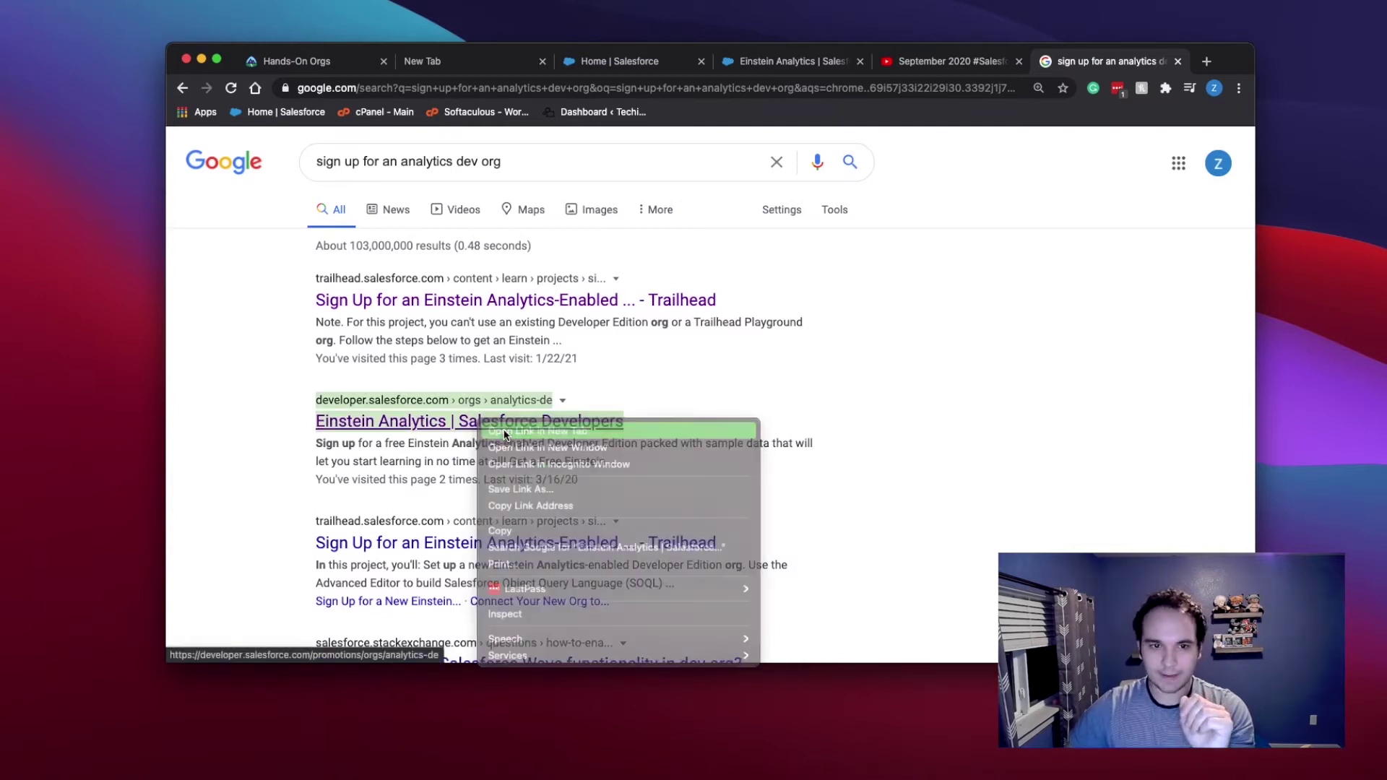
click(1116, 60)
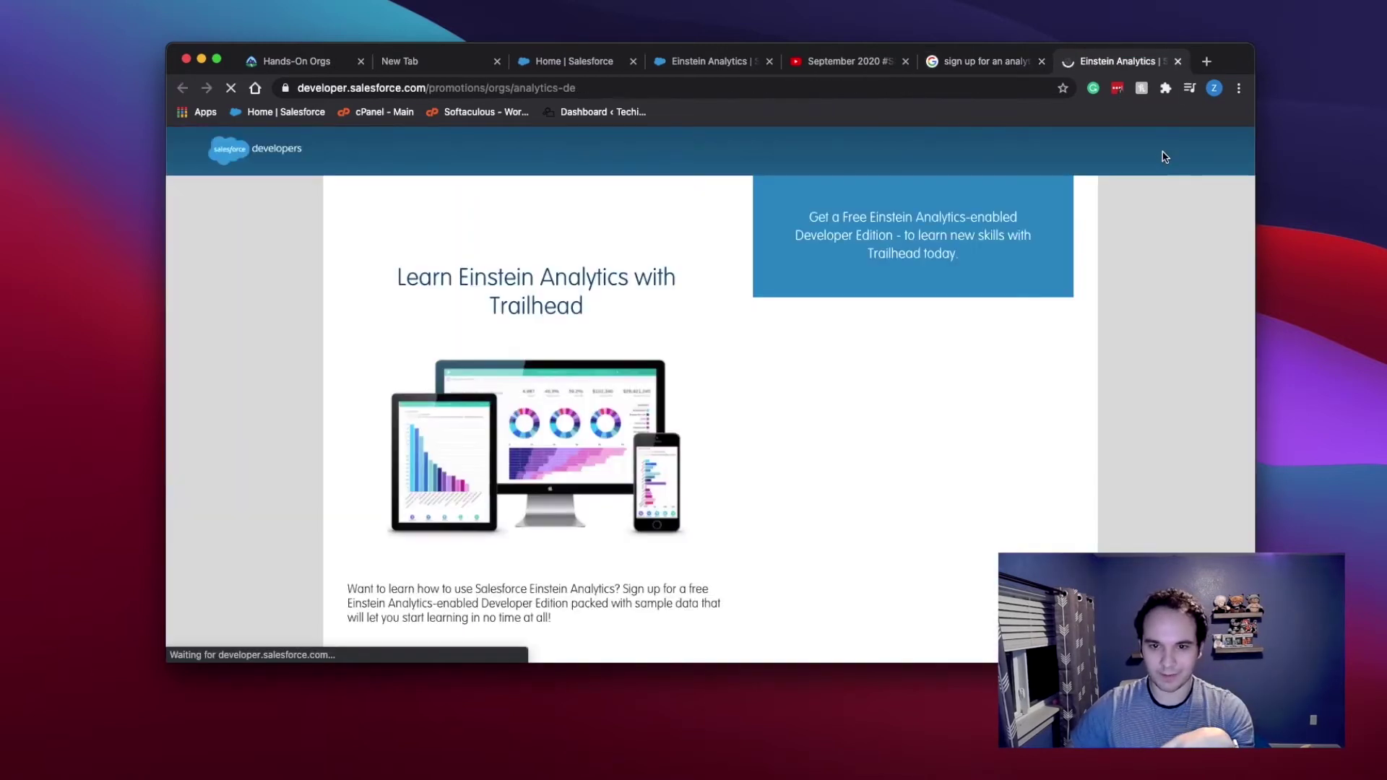
Scroll through the Developer Edition signup form to Sign me up, then return to the Google results.
scroll(947, 427, down, 3)
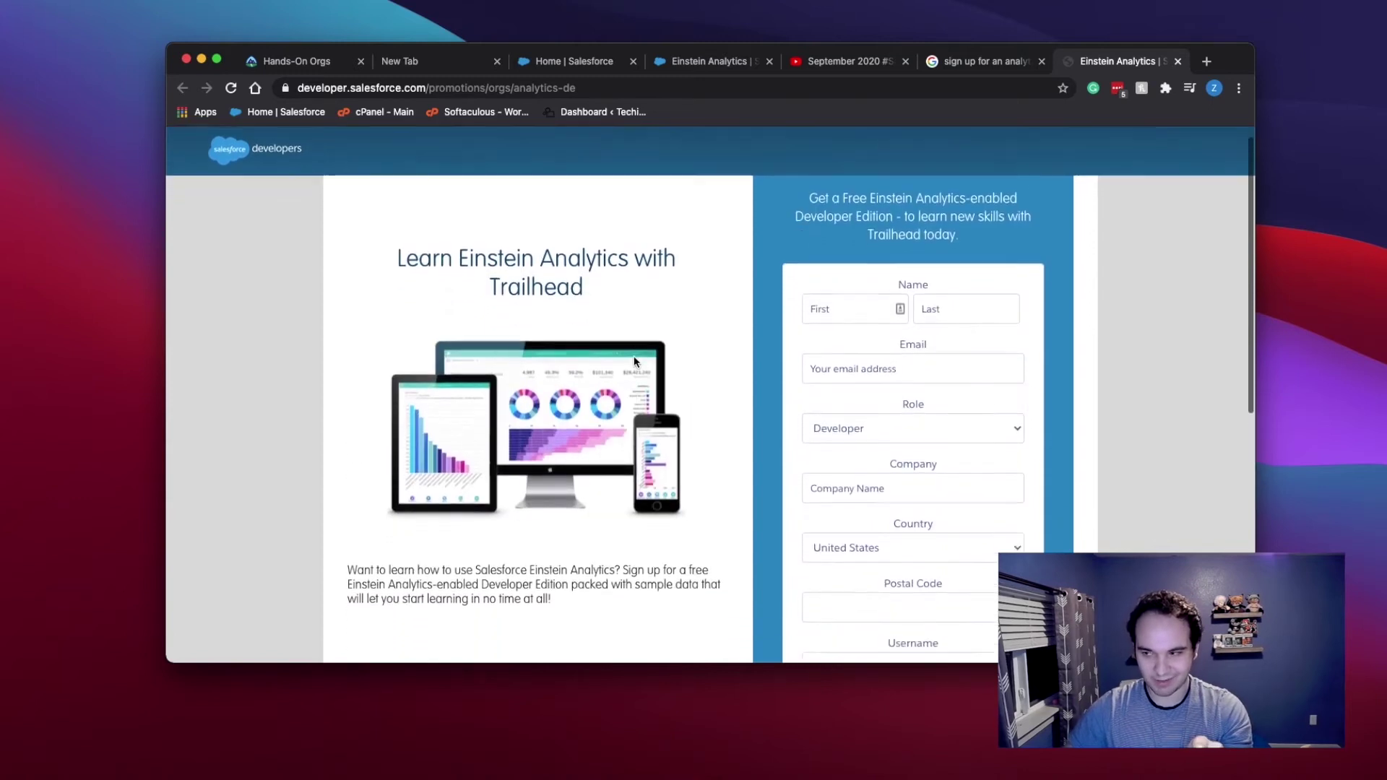
scroll(635, 357, down, 7)
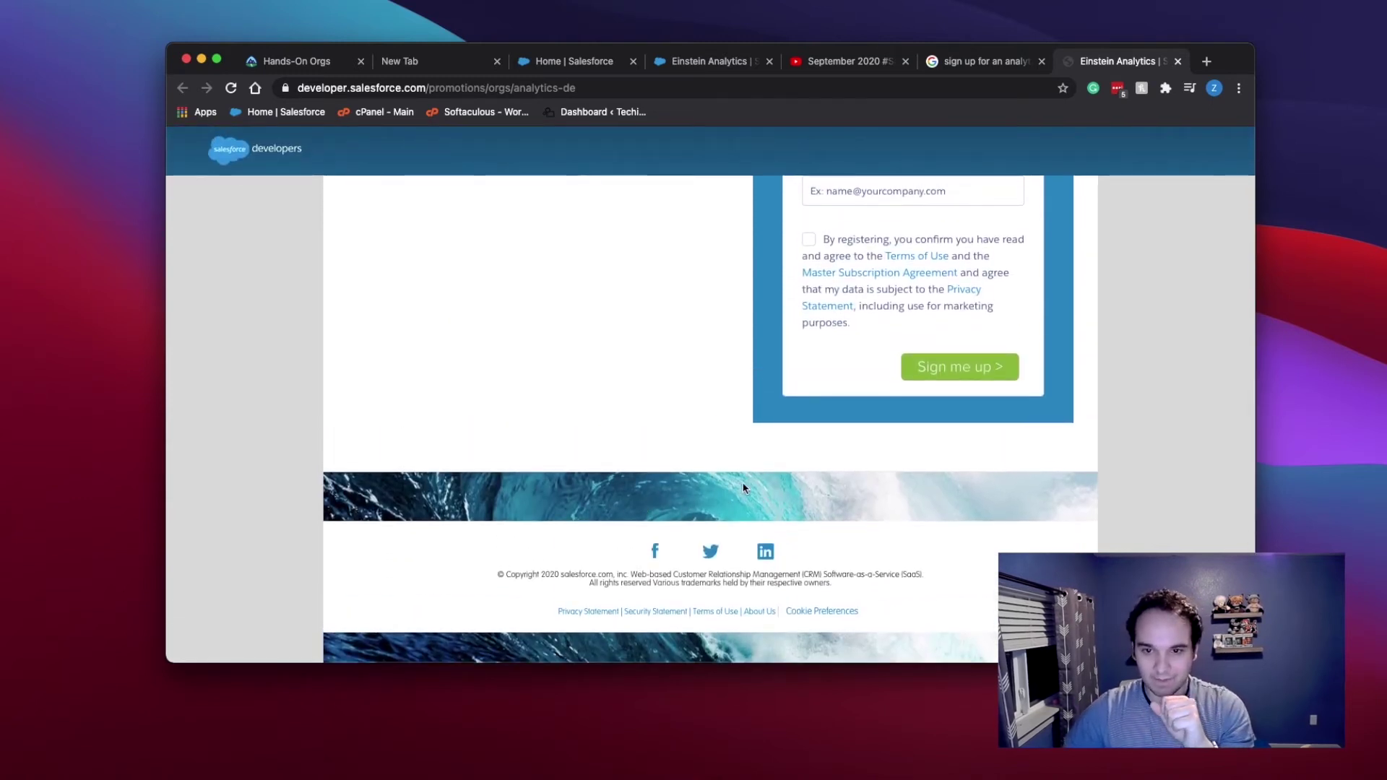
scroll(734, 485, up, 10)
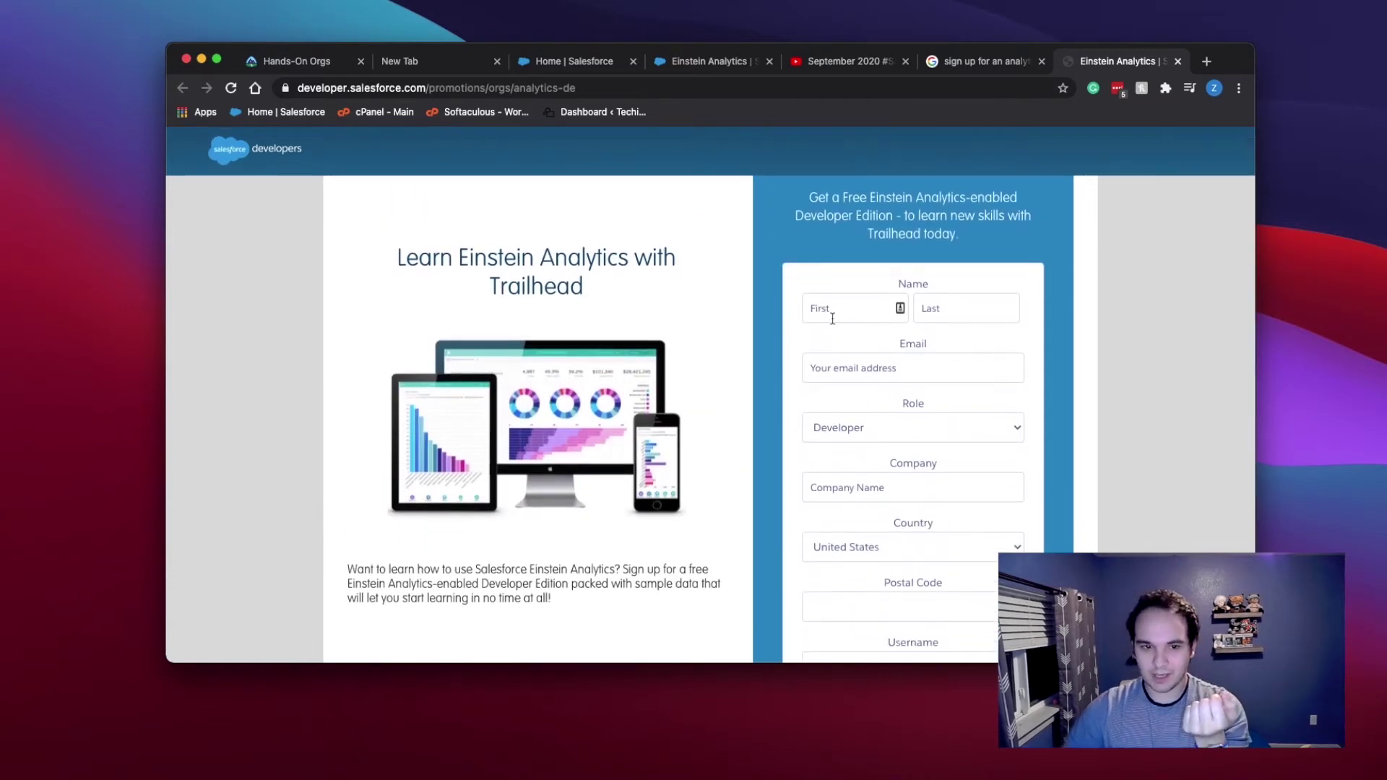
click(980, 62)
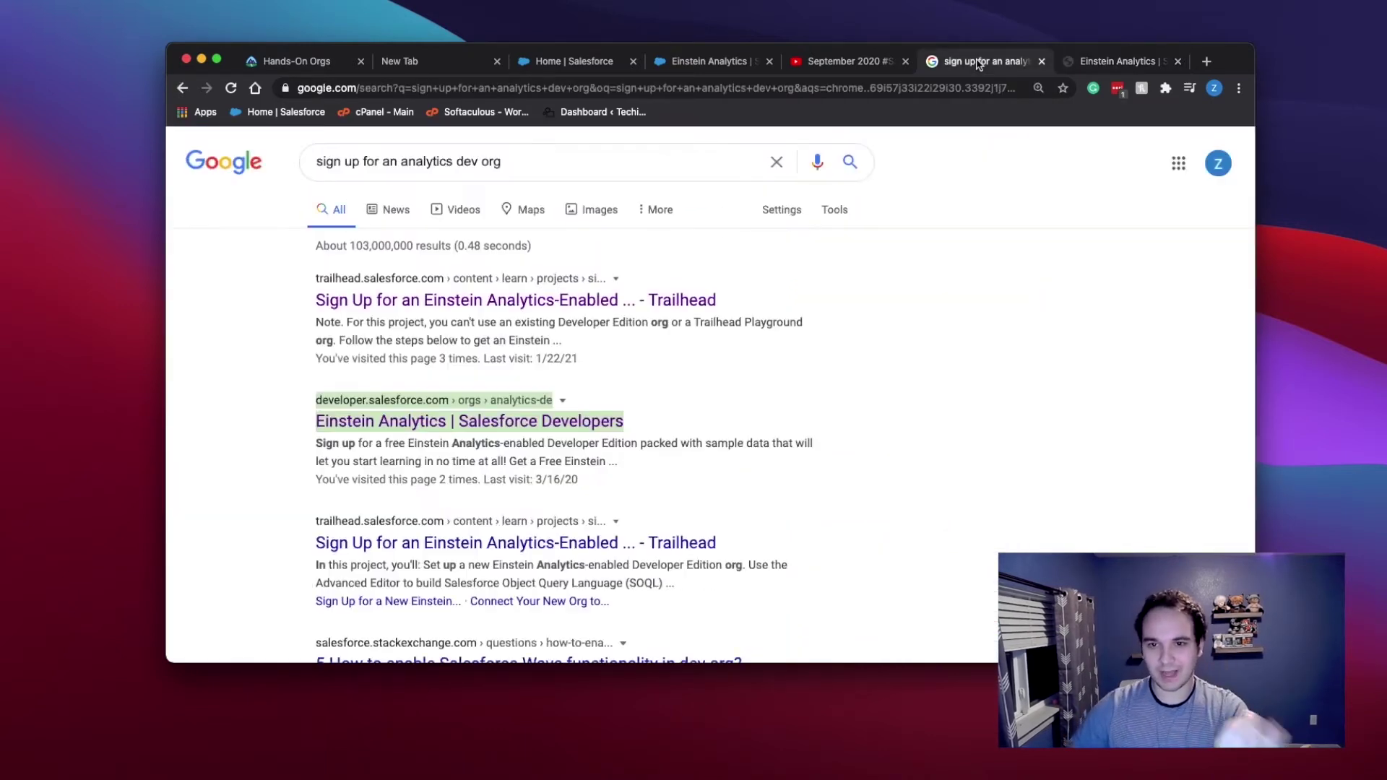
Open the first Trailhead result and read through its steps for signing up an Einstein Analytics org.
click(496, 299)
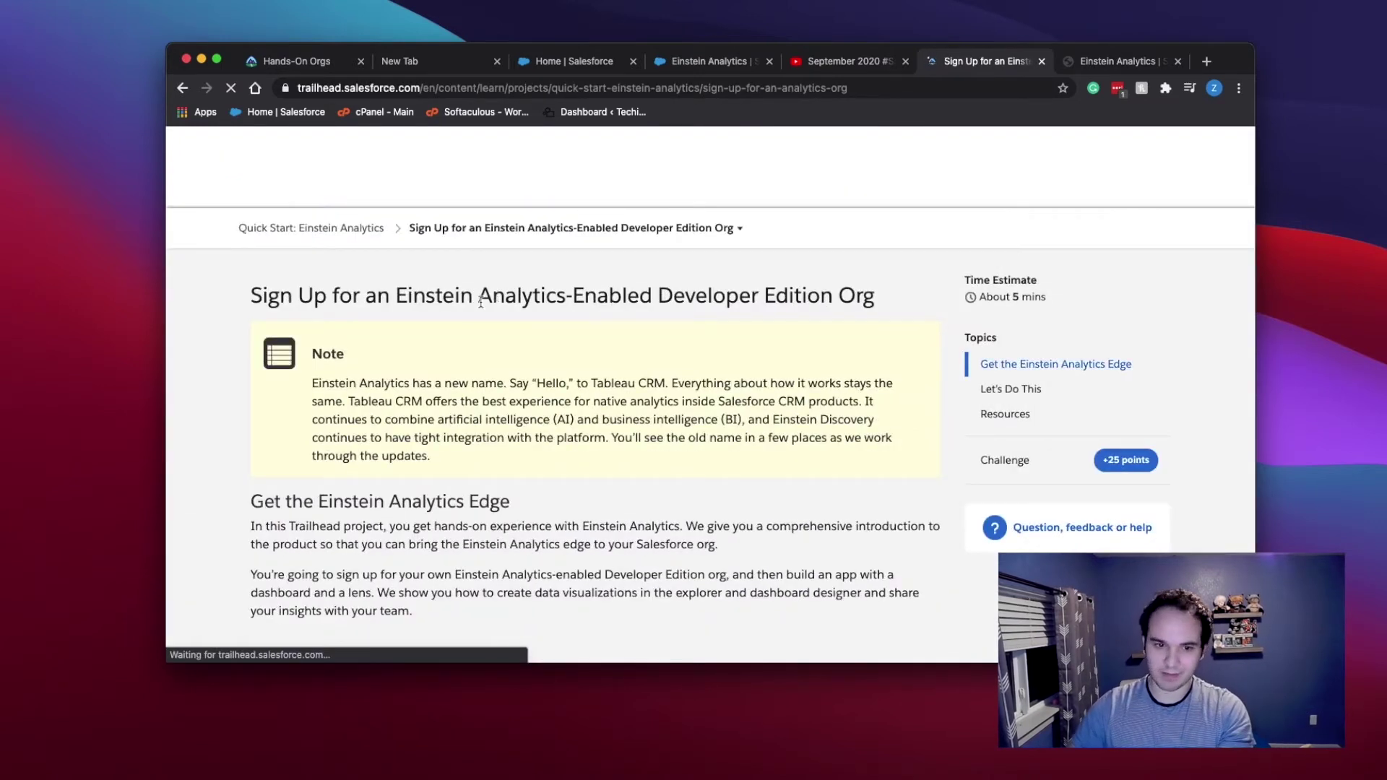
scroll(584, 294, down, 3)
scroll(584, 294, down, 12)
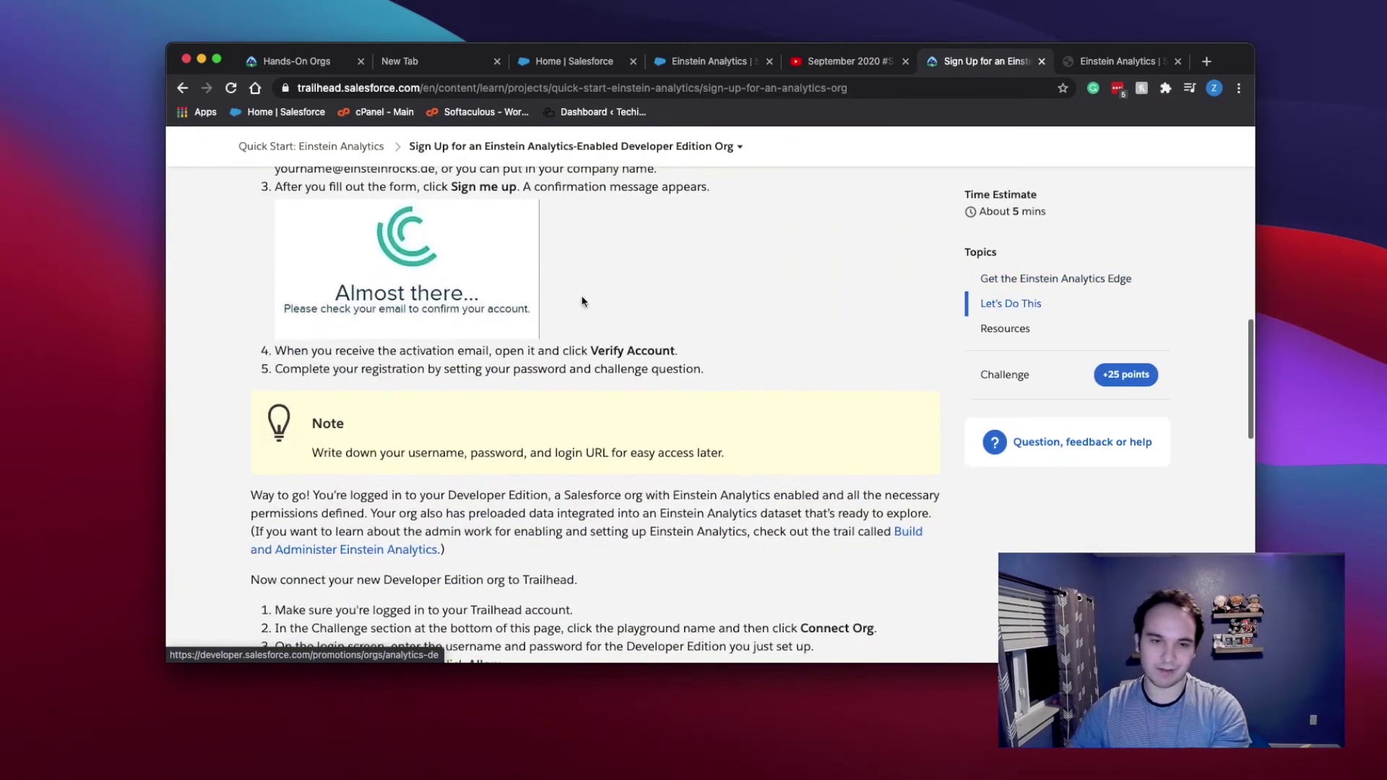
scroll(581, 359, up, 7)
scroll(582, 359, down, 1)
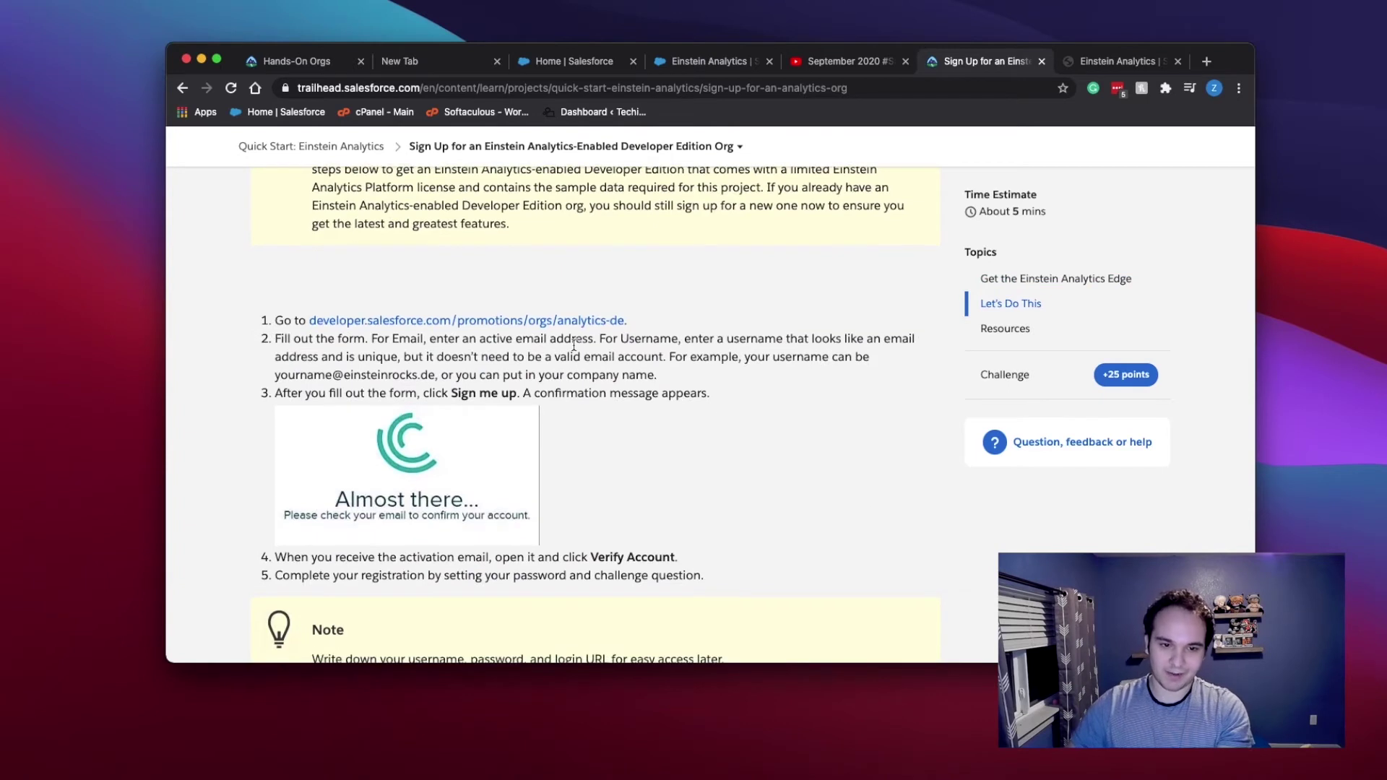
scroll(574, 345, down, 2)
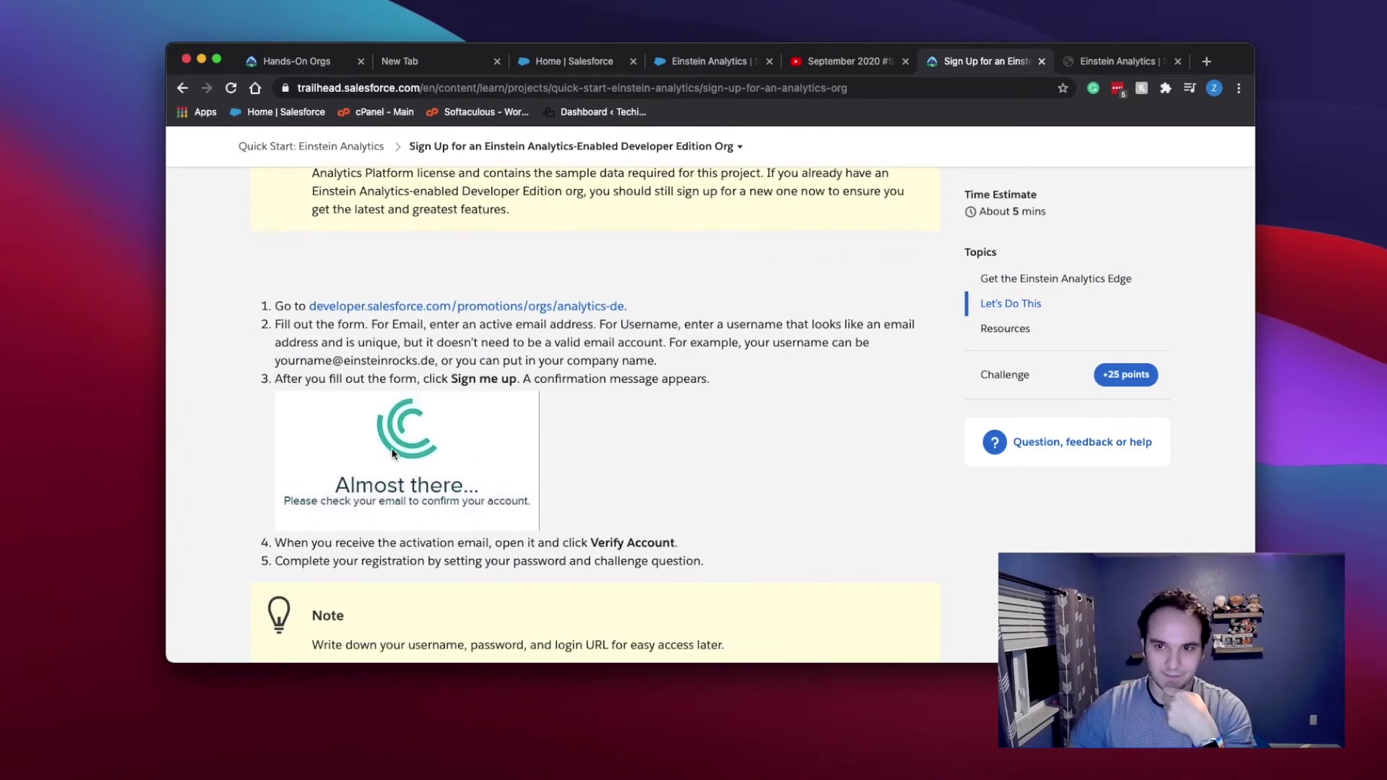
scroll(608, 466, down, 10)
scroll(619, 403, up, 2)
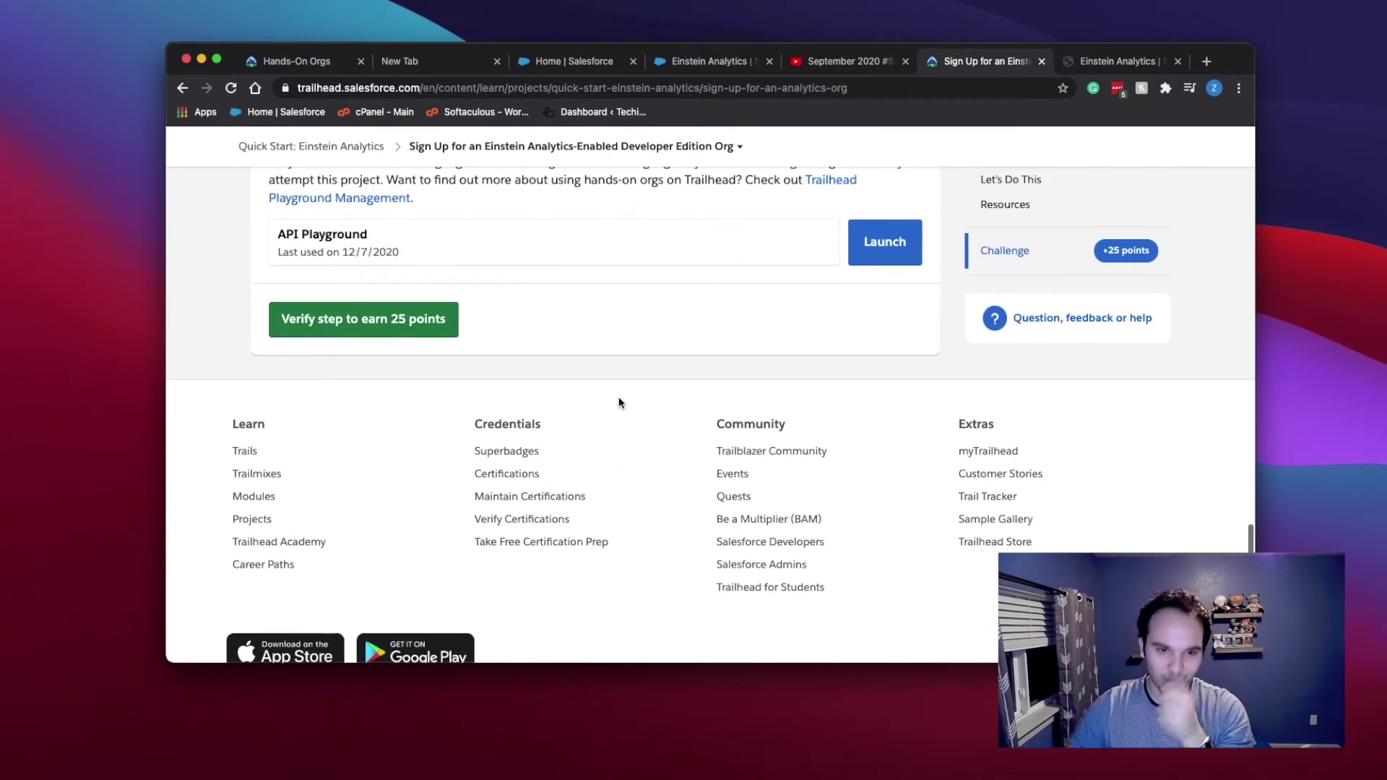
scroll(618, 399, up, 3)
scroll(619, 399, up, 5)
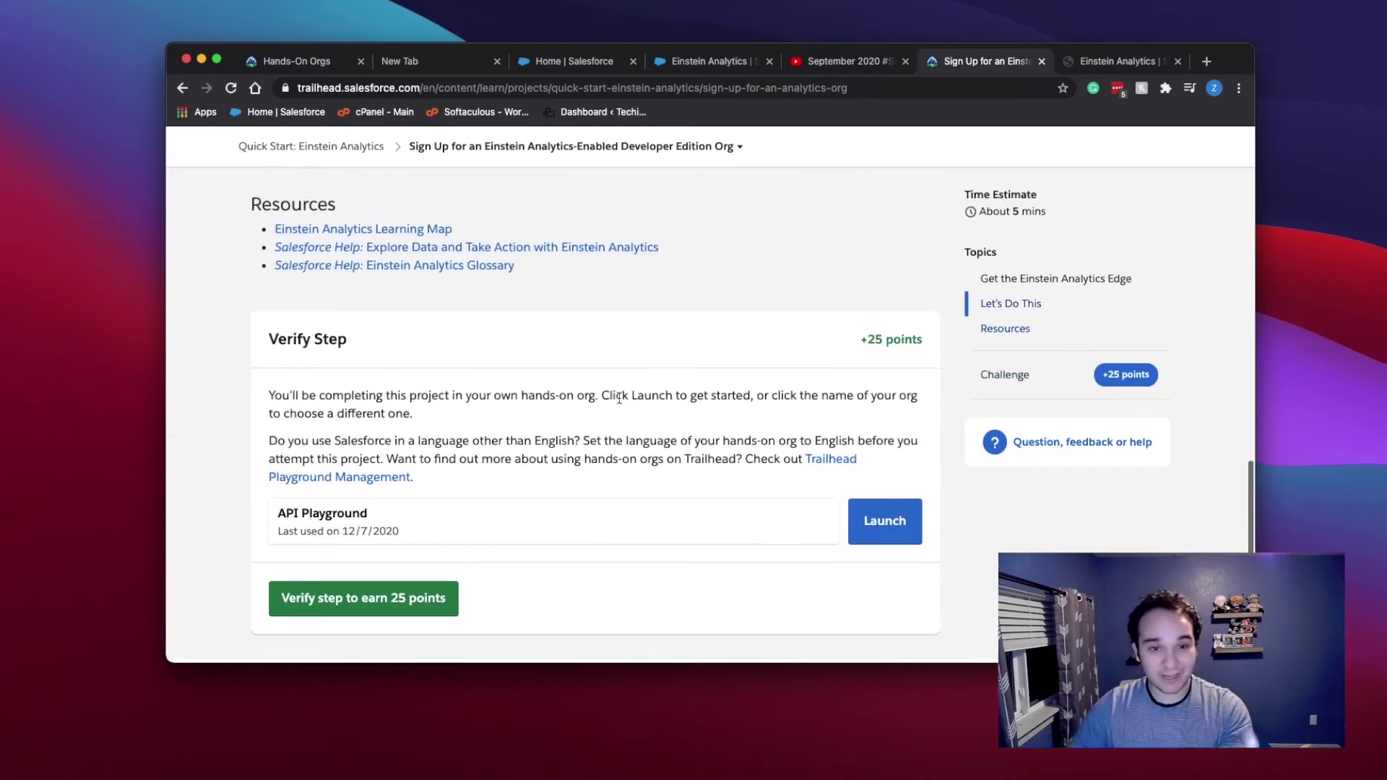
scroll(618, 396, up, 15)
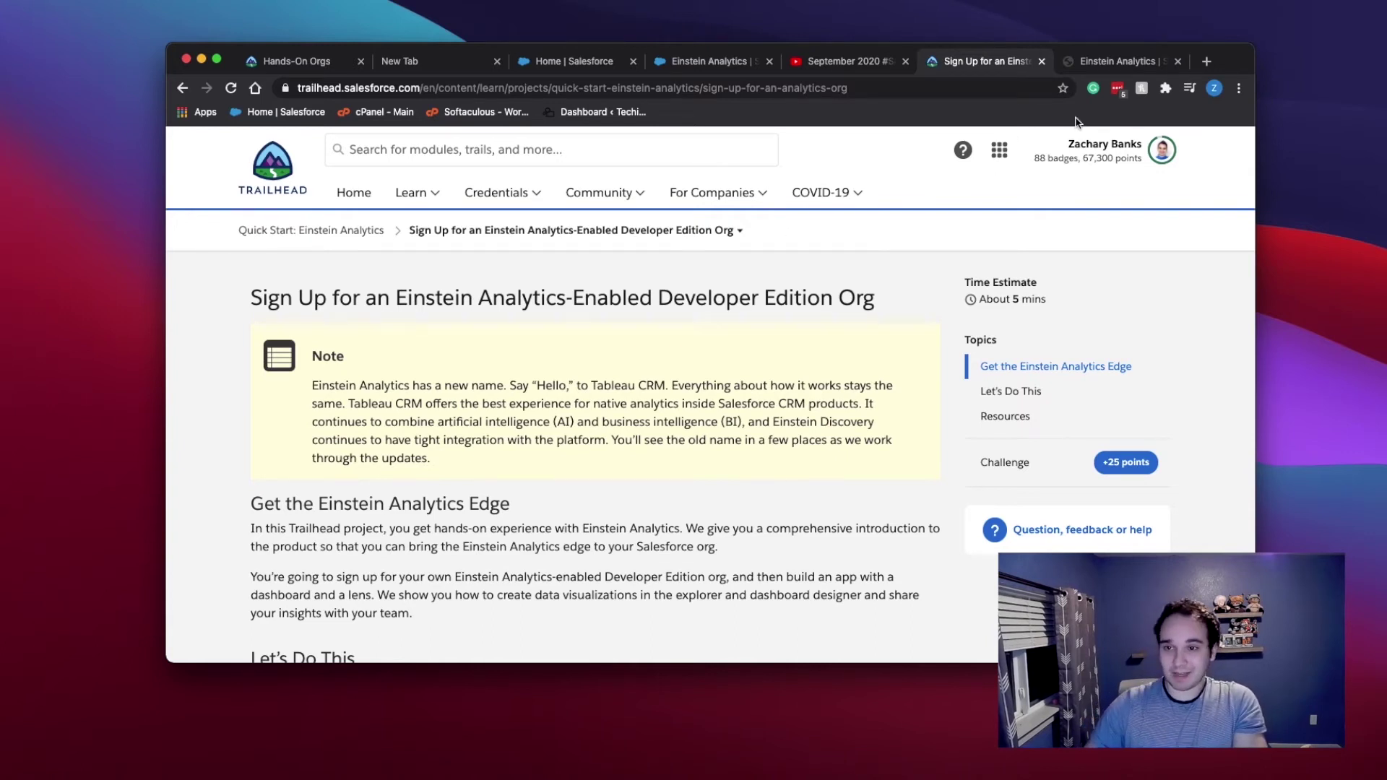
Close the Trailhead and Einstein Analytics signup tabs and bring the Excel workbook back.
click(1042, 63)
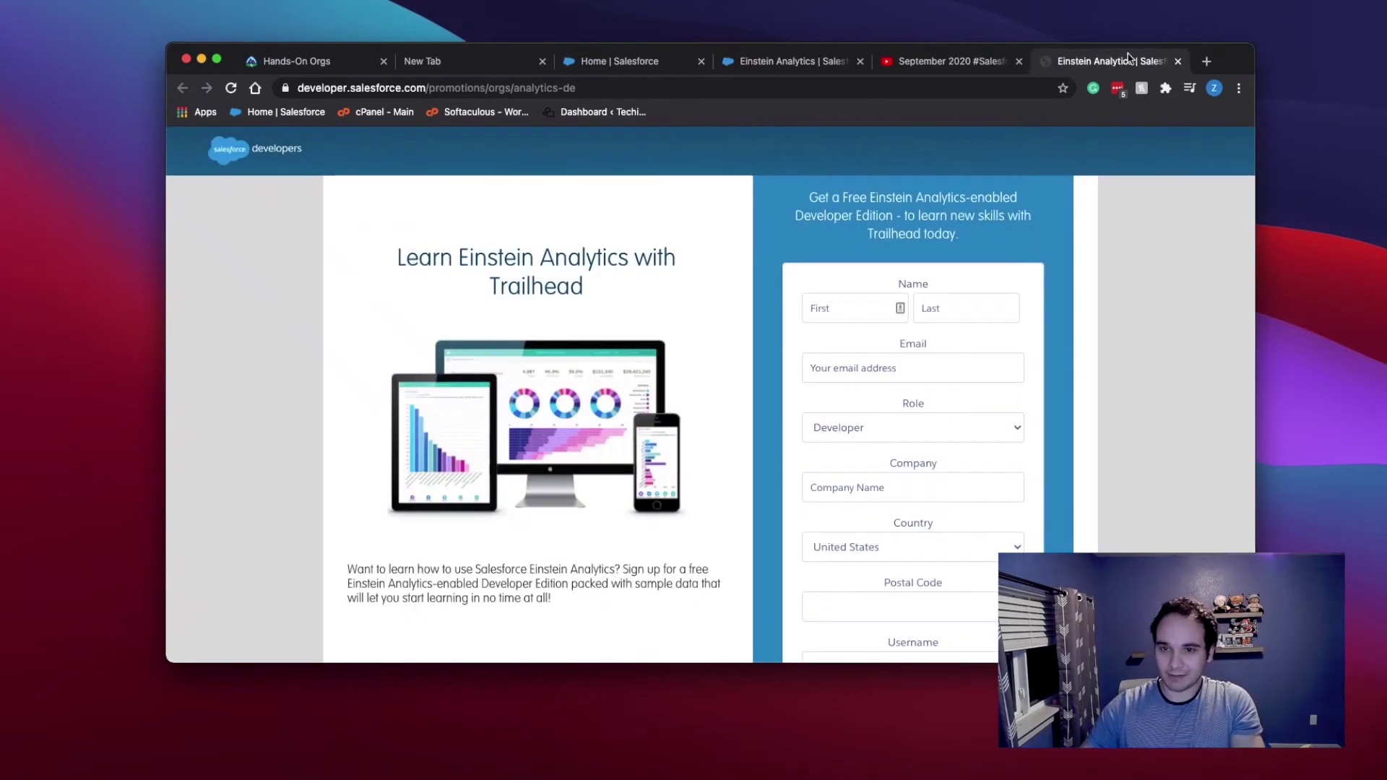
click(1185, 62)
drag(1186, 57, 1275, 65)
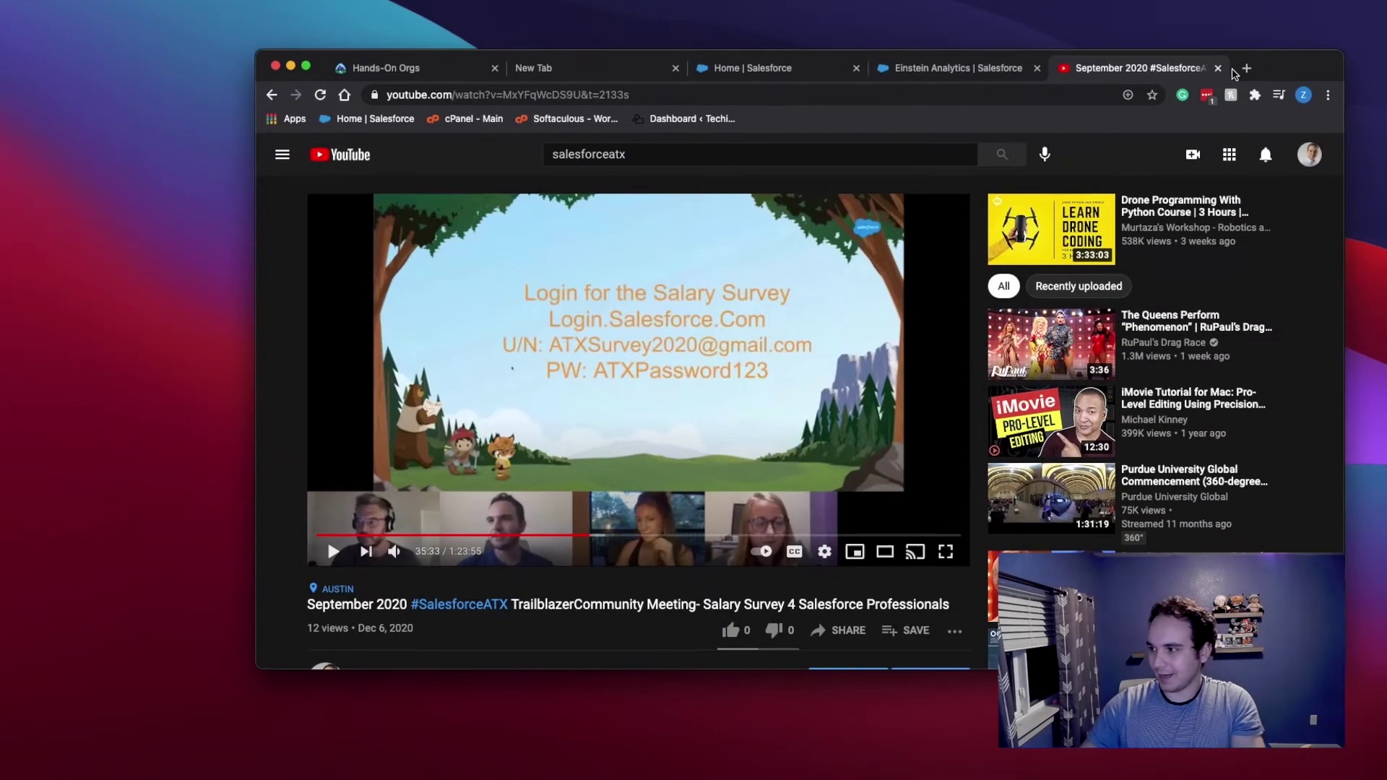
click(914, 72)
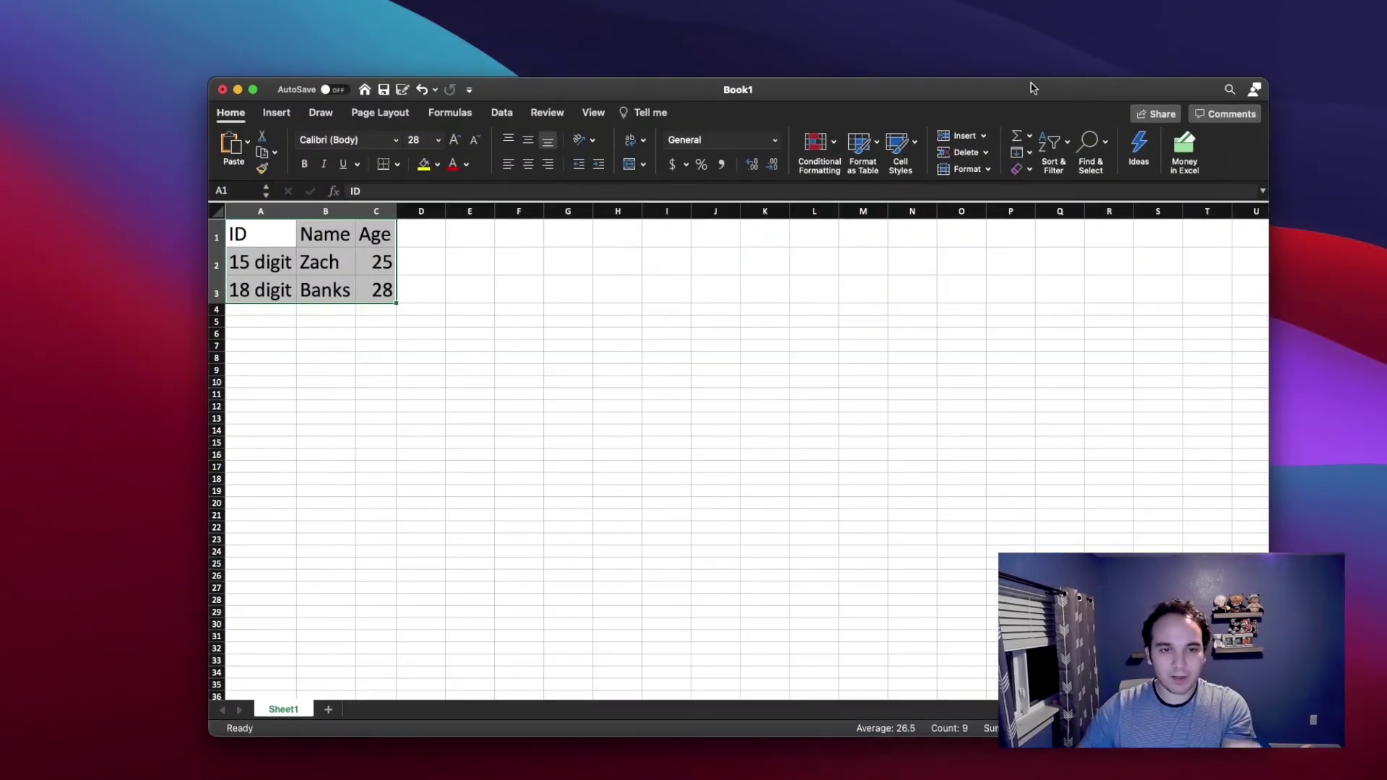
Put Book1 in full screen, then select the ID, Name and Age headers, A1:I1 and row 2.
mouse_move(257, 90)
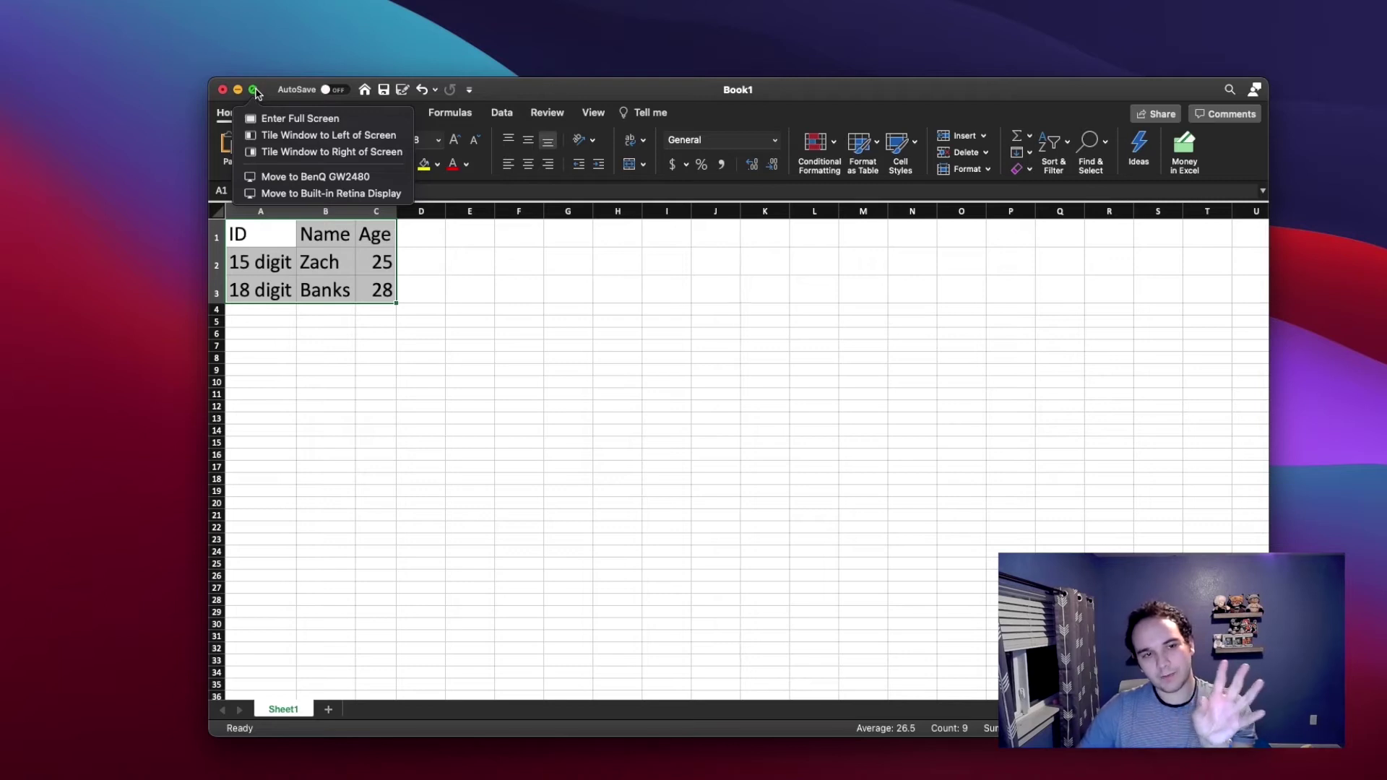
click(300, 118)
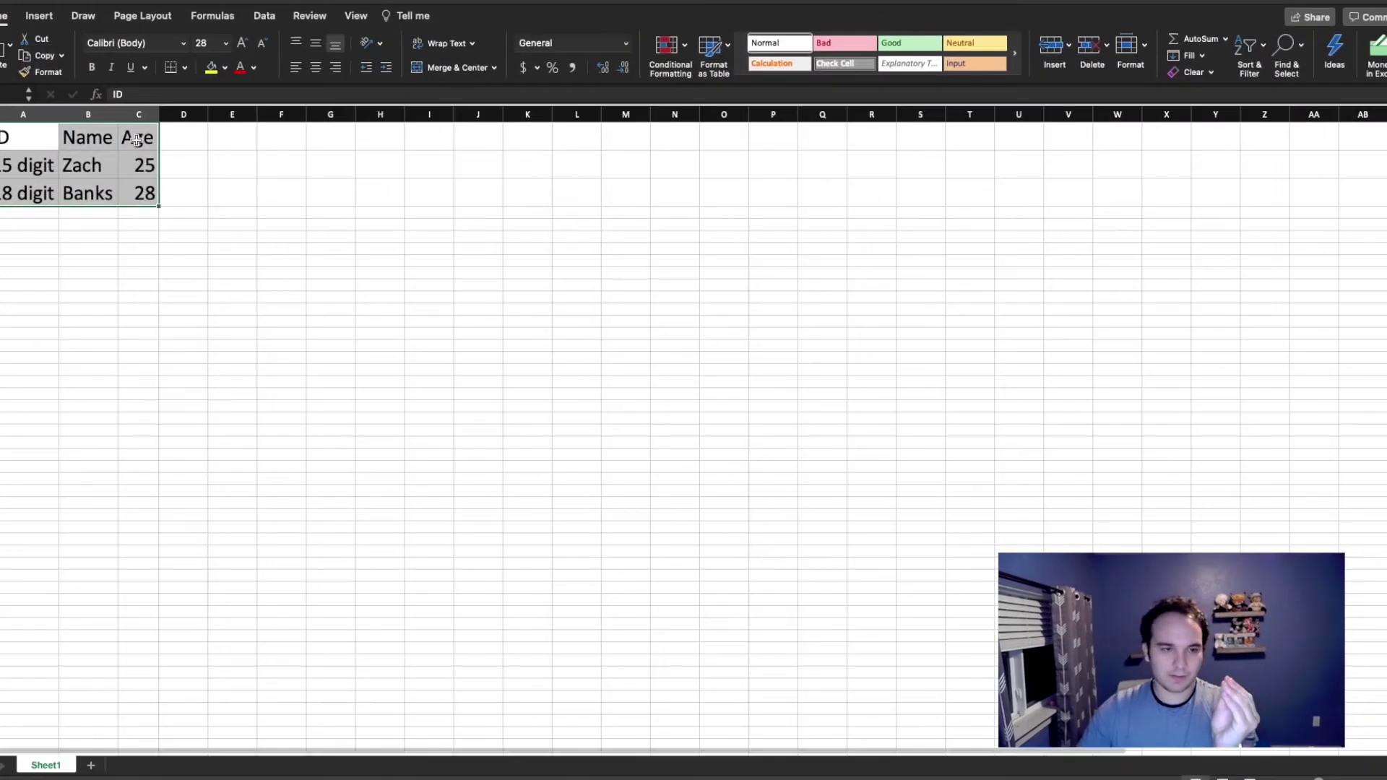
key(Right)
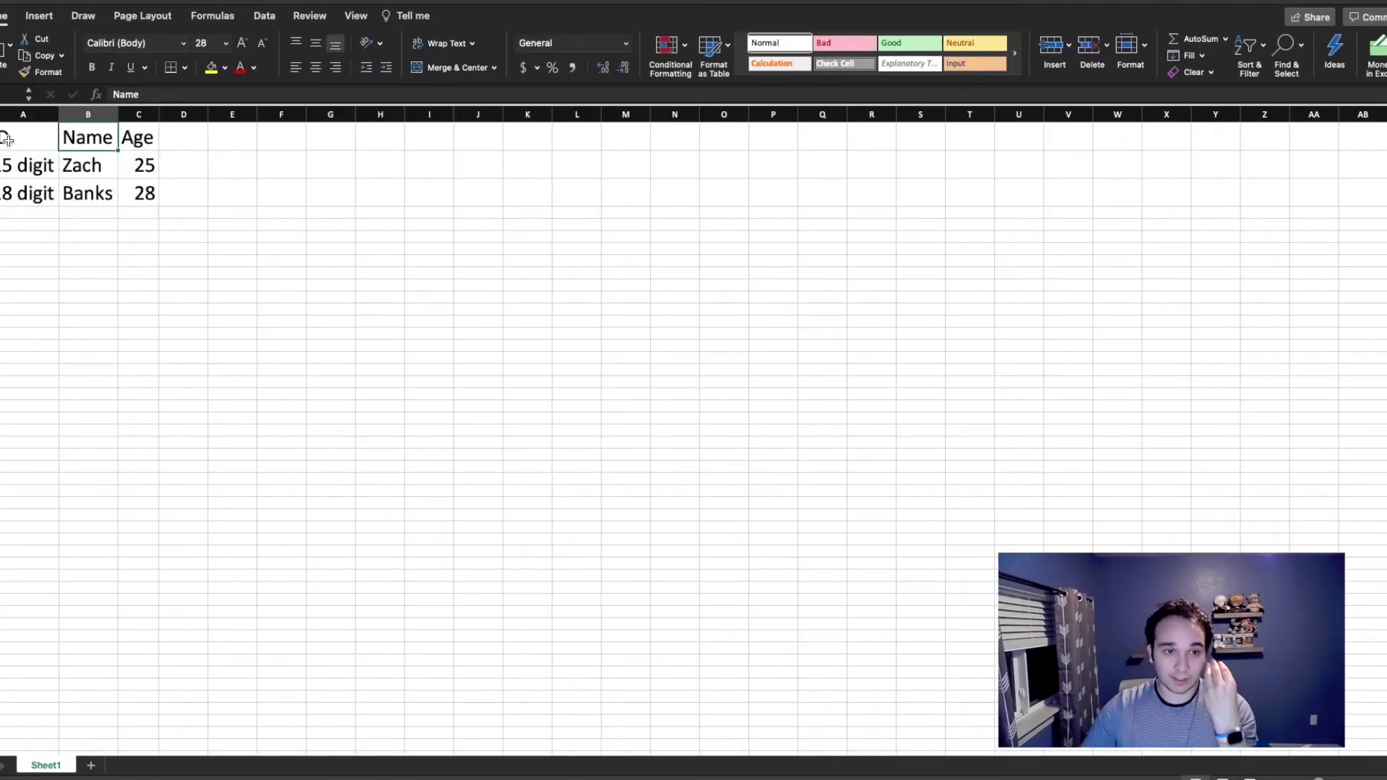
drag(7, 139, 133, 136)
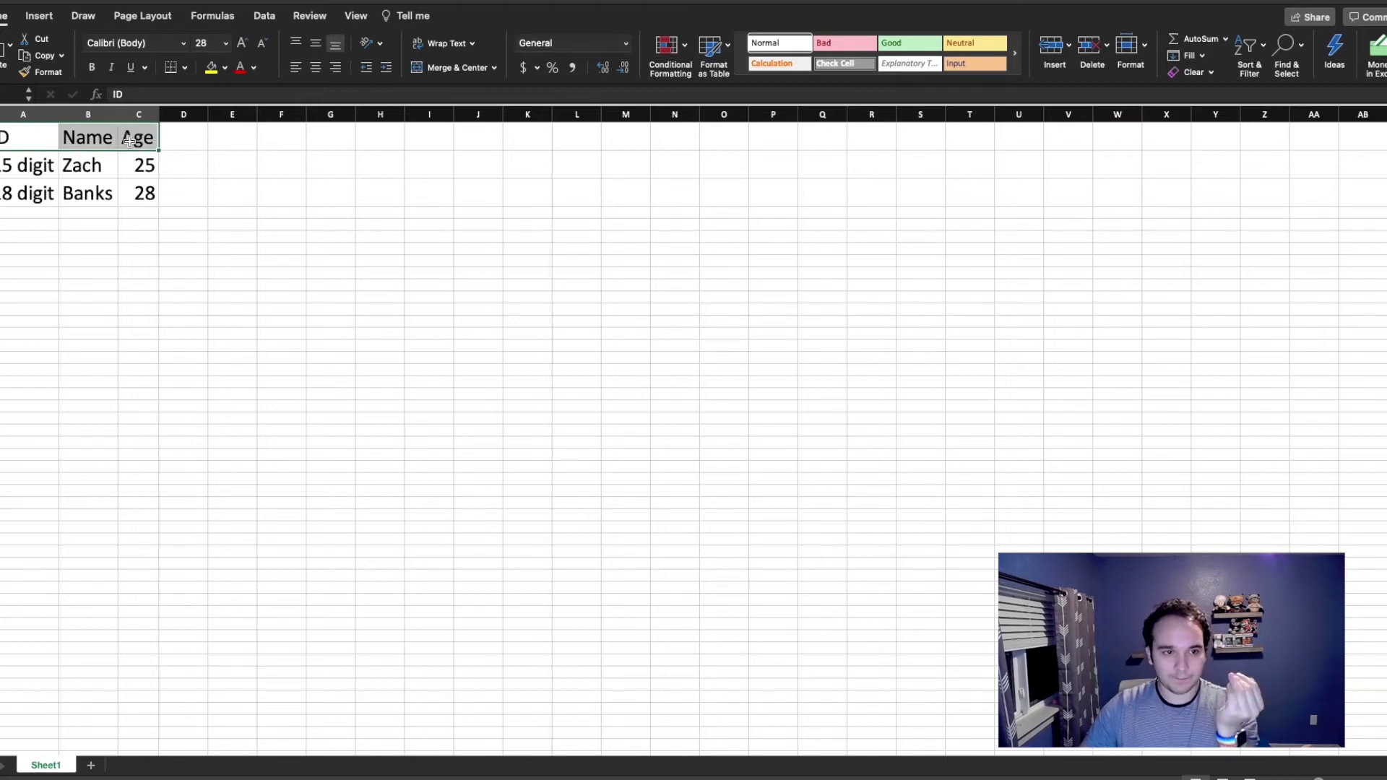
click(20, 162)
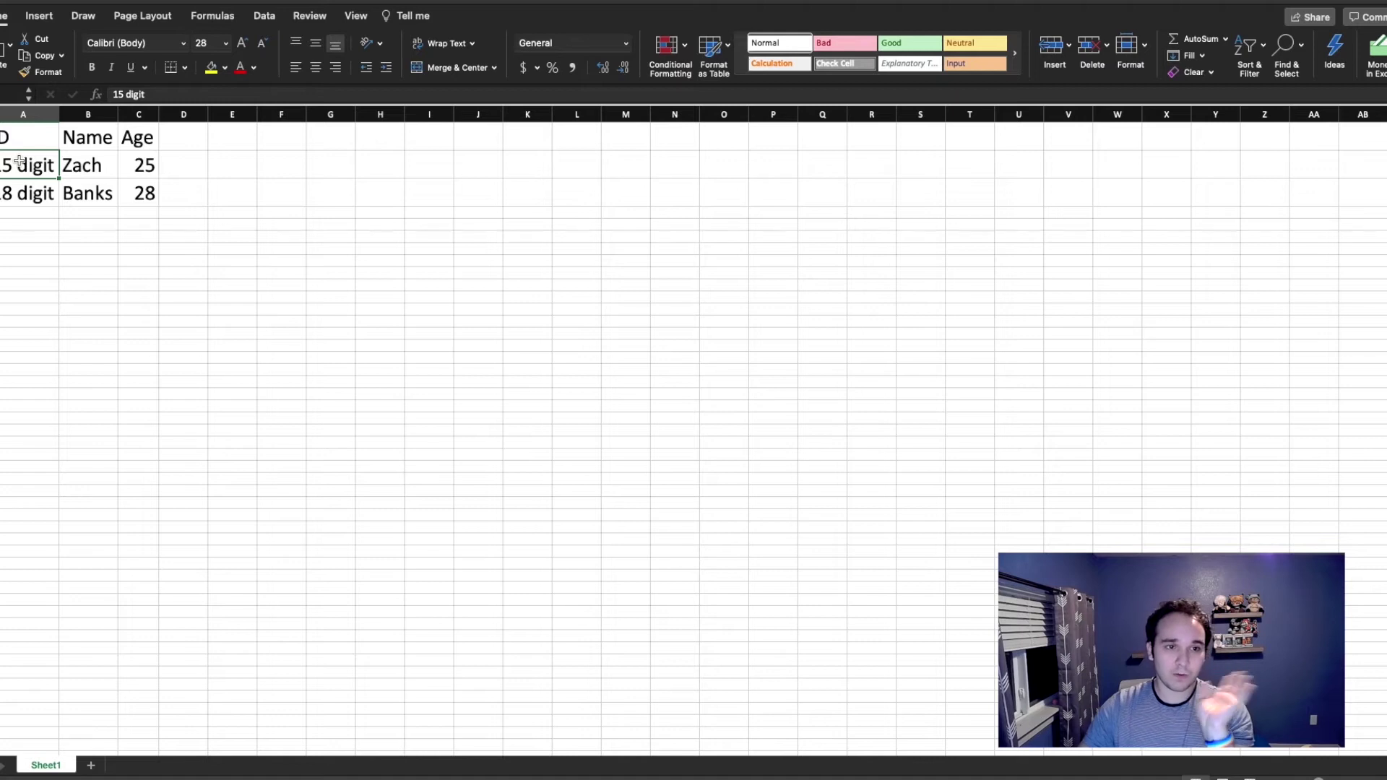
drag(8, 136, 411, 123)
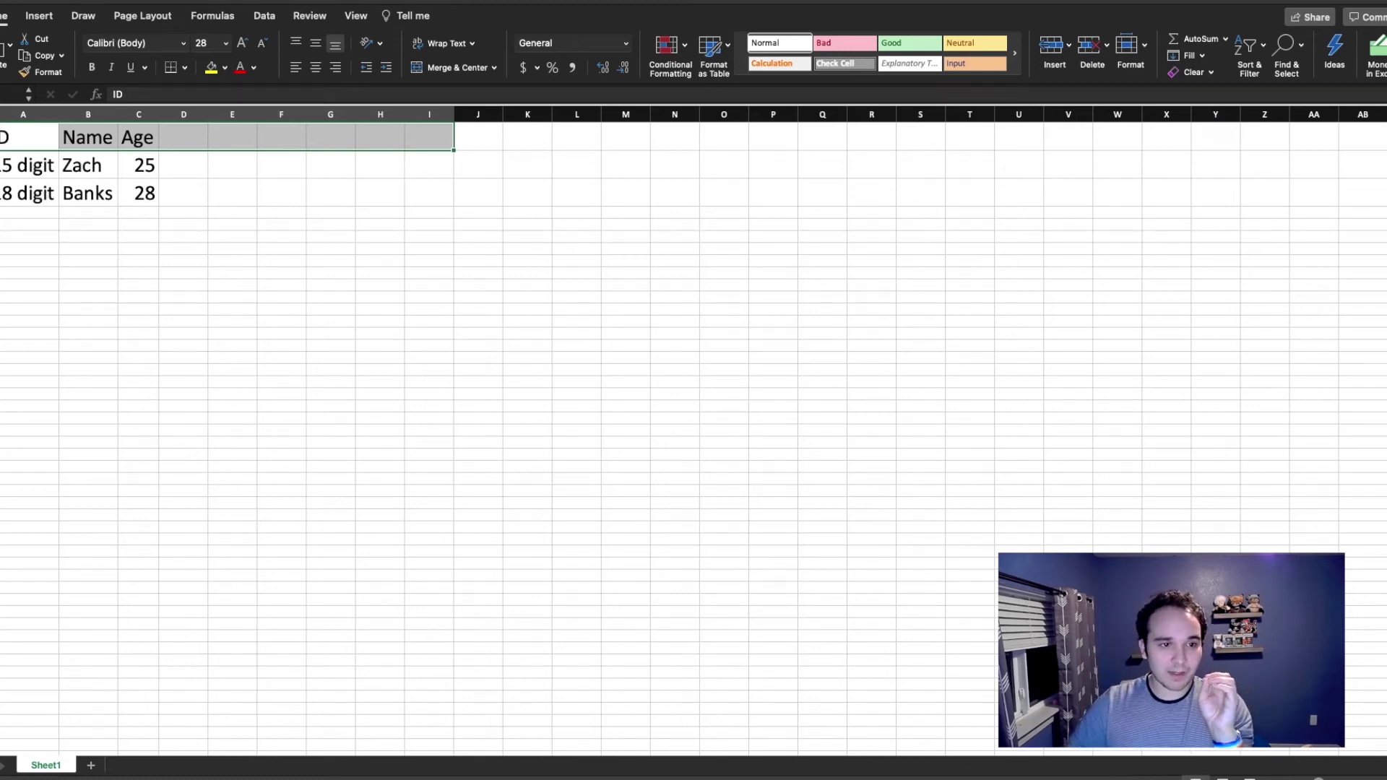
click(3, 167)
click(2, 193)
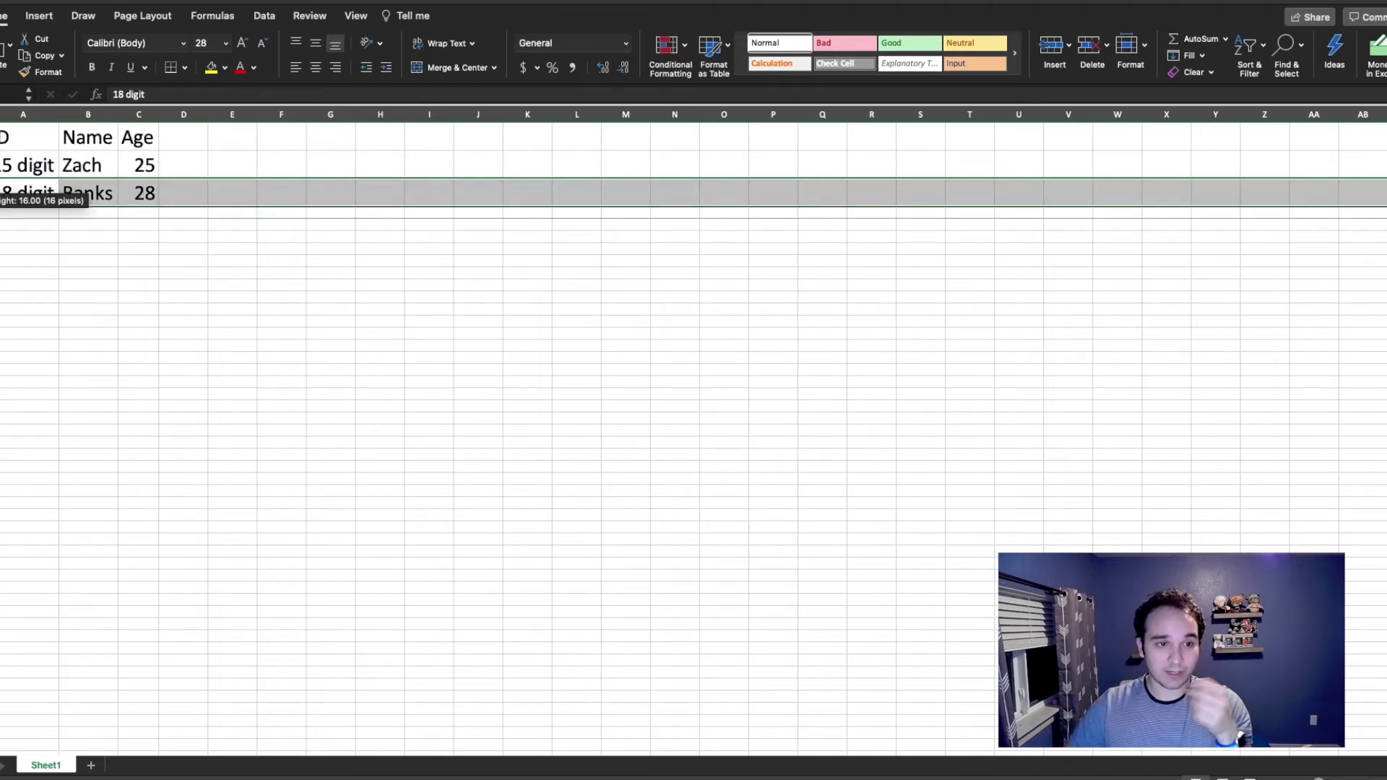
click(3, 224)
click(2, 165)
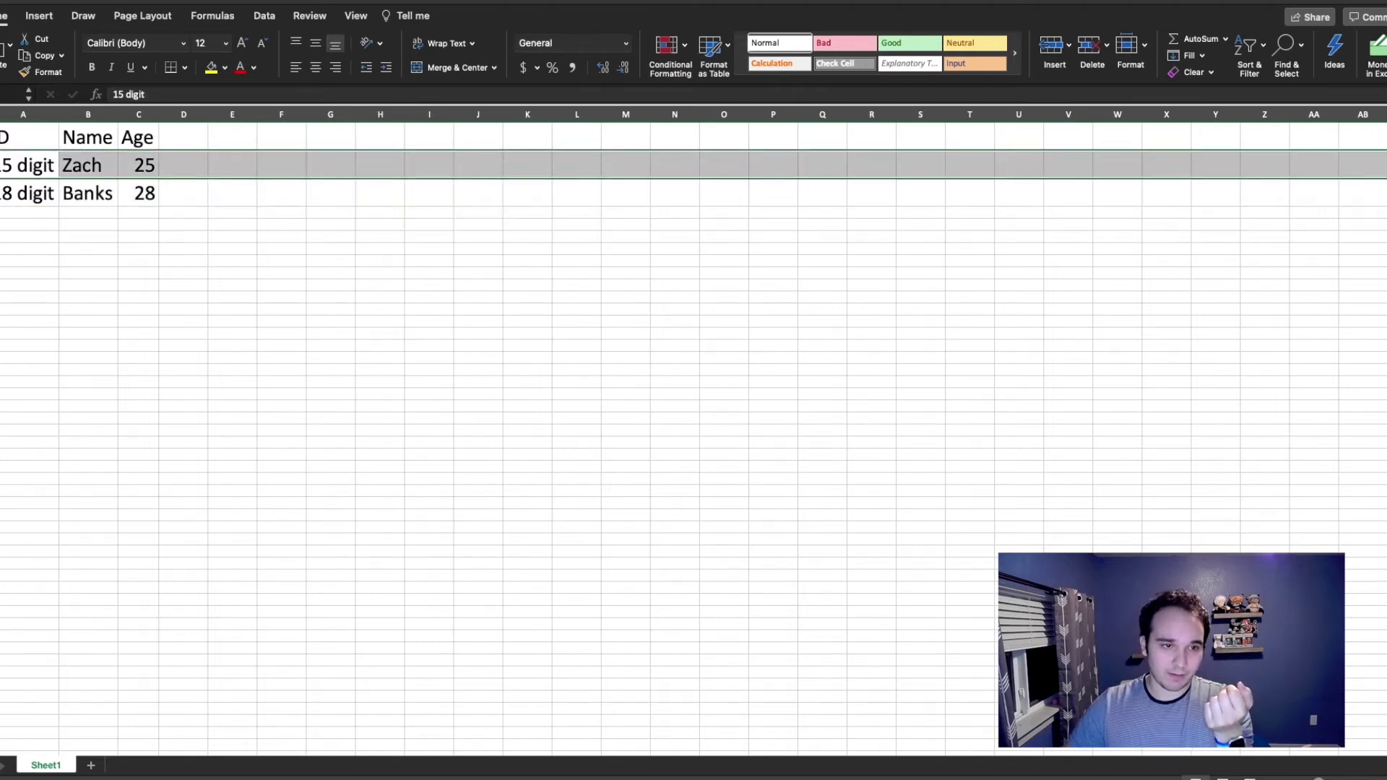
drag(58, 113, 201, 113)
click(9, 165)
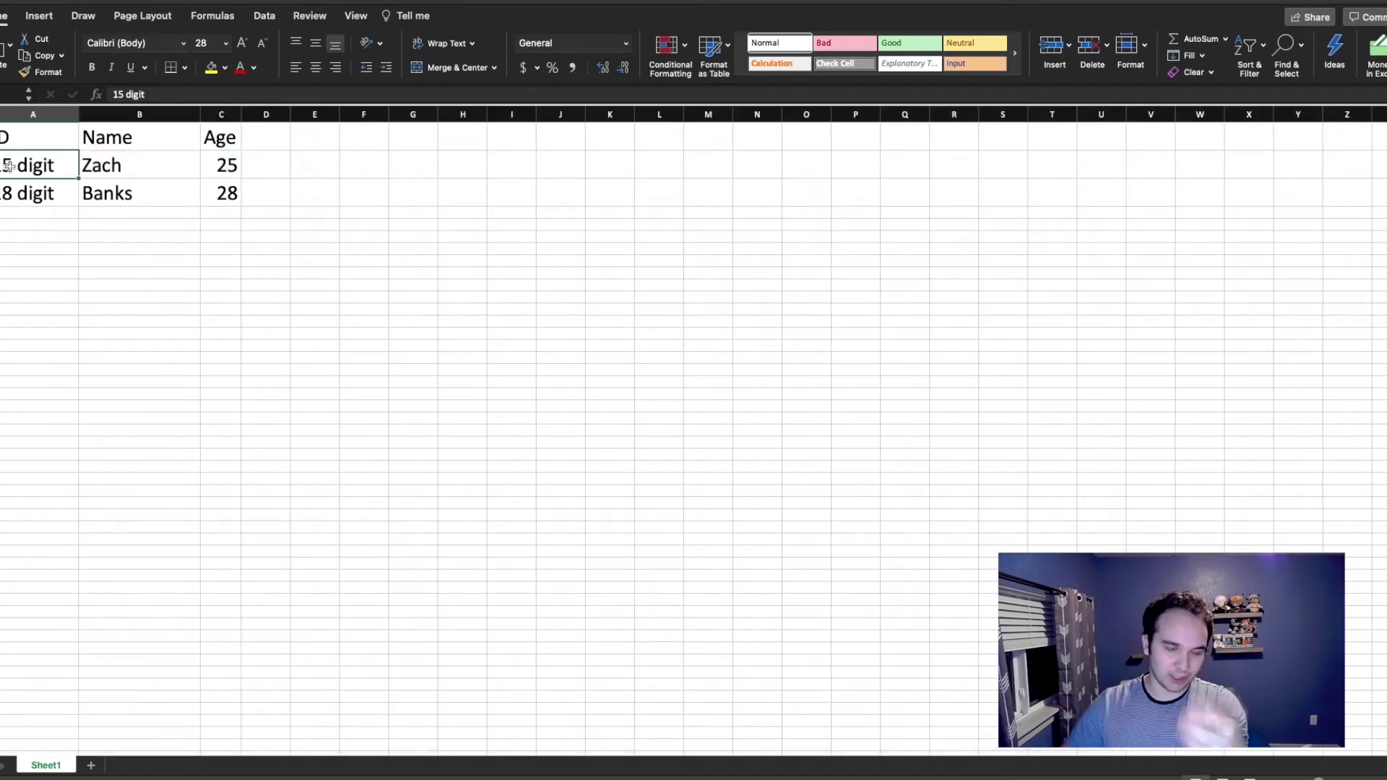
click(41, 192)
click(34, 163)
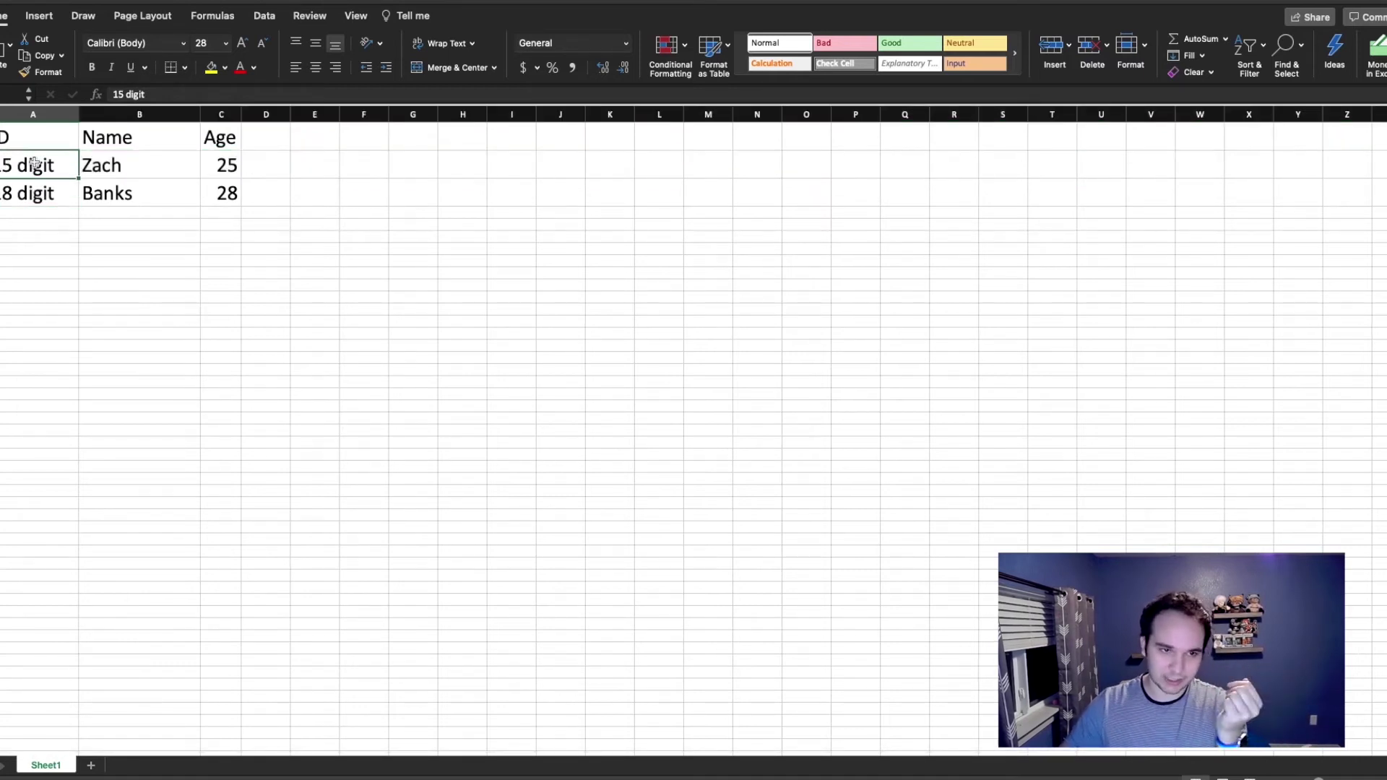
click(136, 163)
click(120, 145)
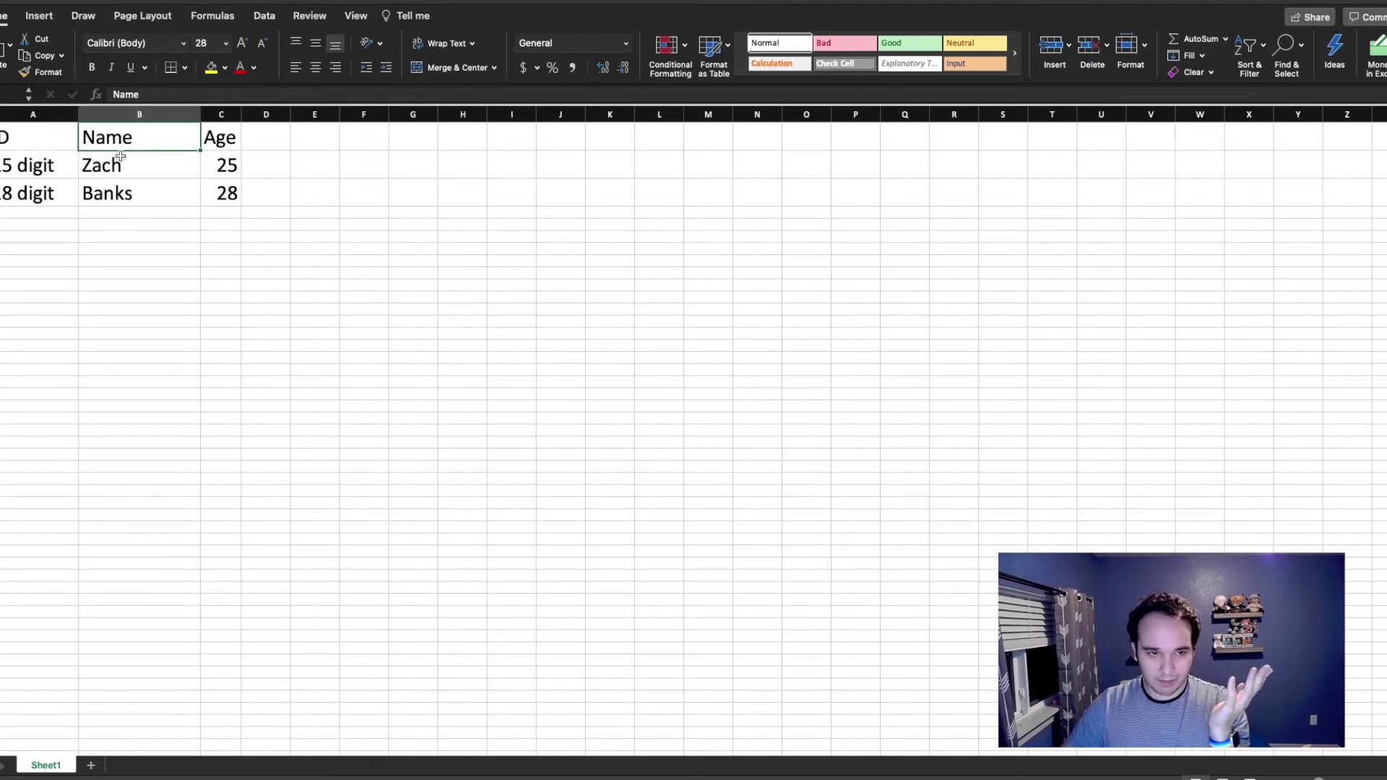
click(34, 164)
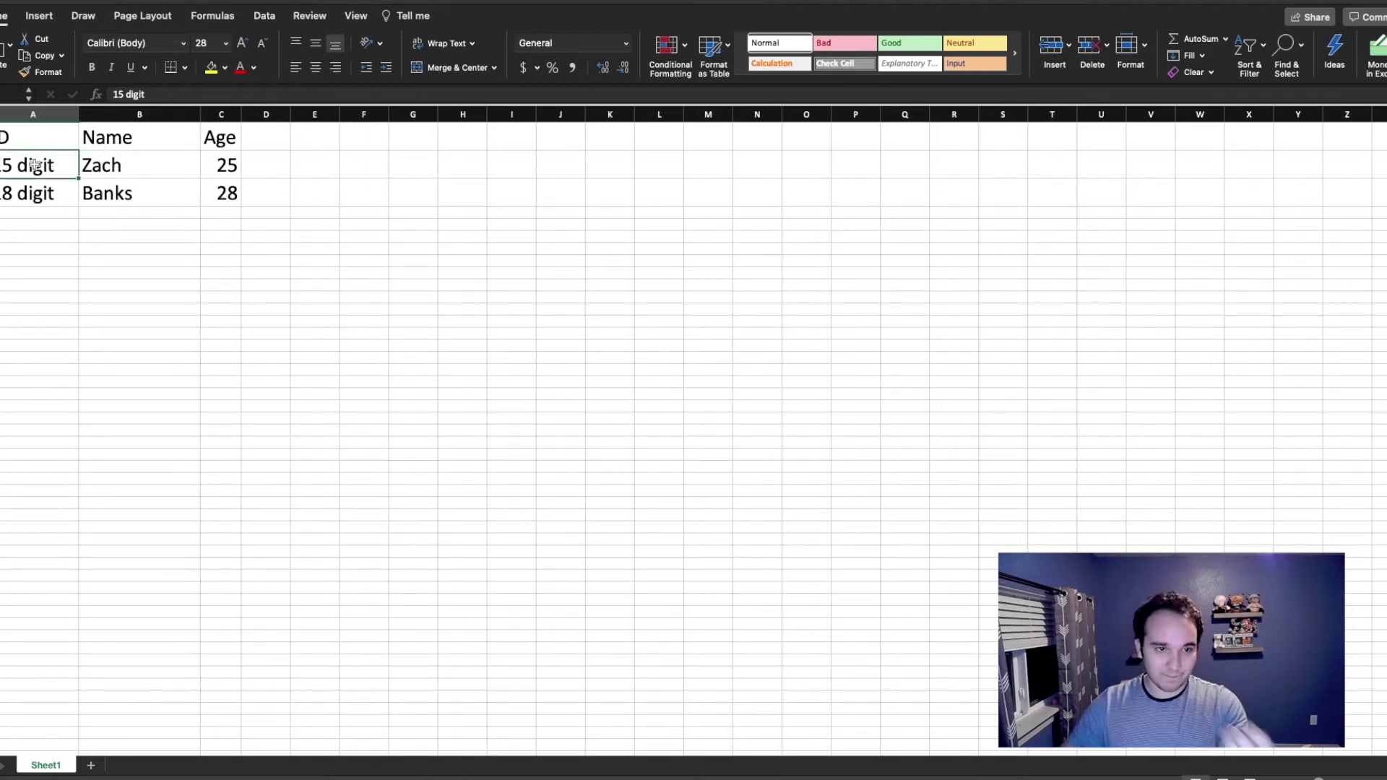
click(151, 168)
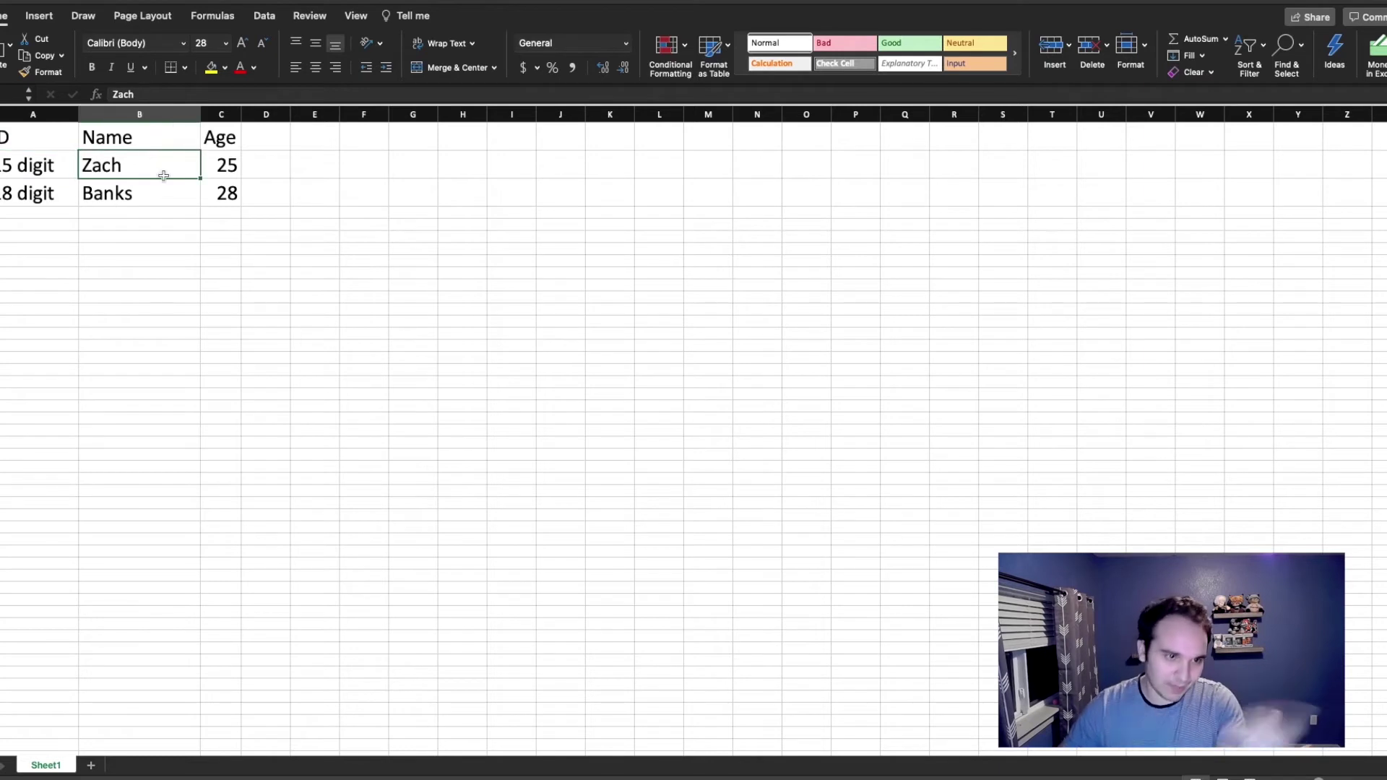
drag(237, 160, 262, 163)
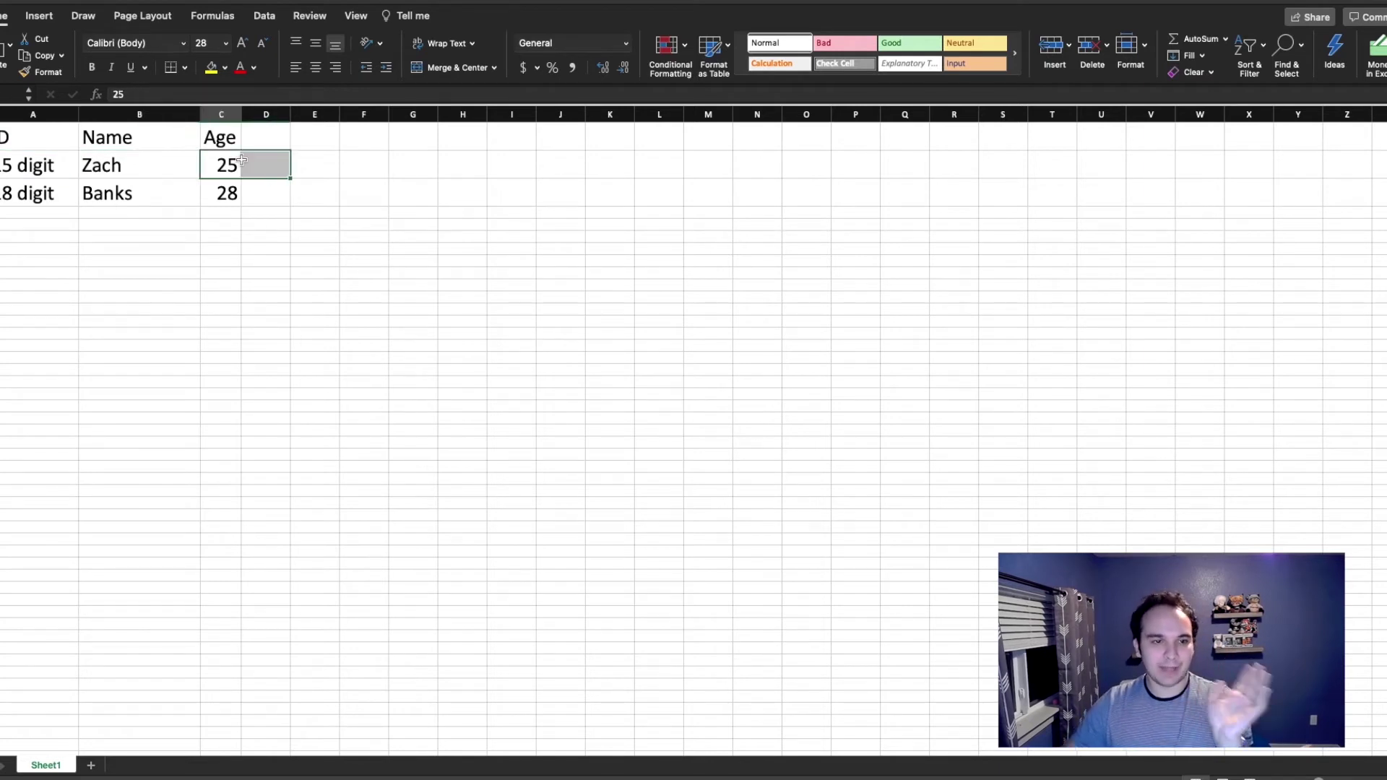
click(16, 195)
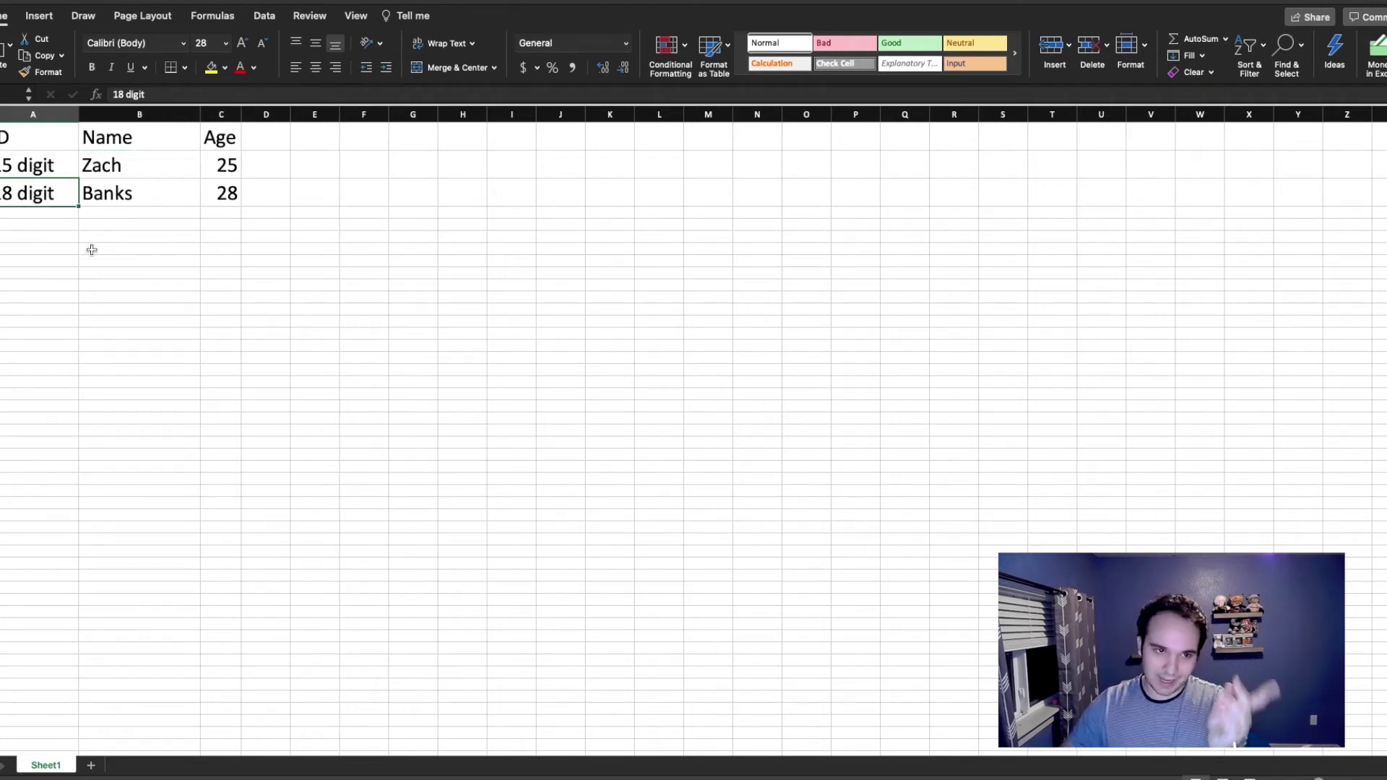
click(144, 193)
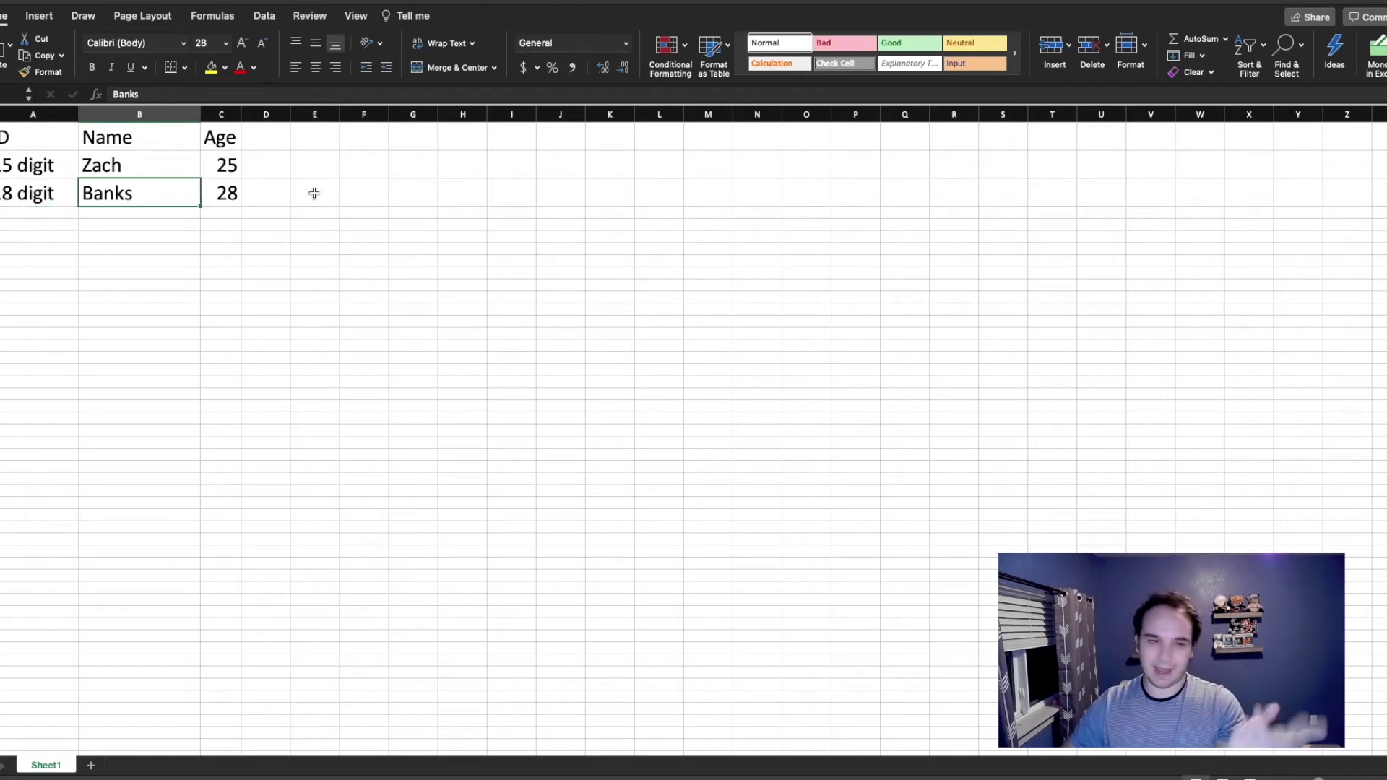
click(232, 193)
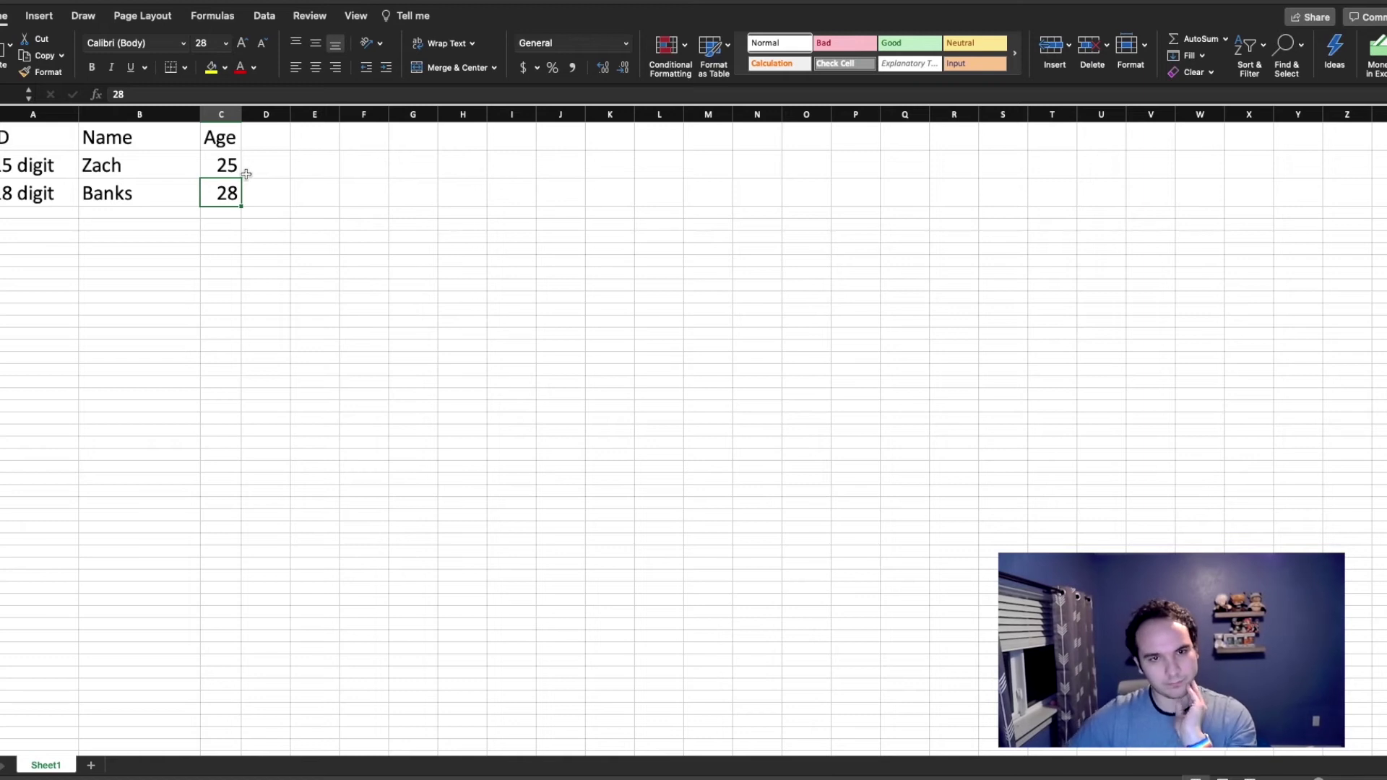
scroll(248, 176, down, 1)
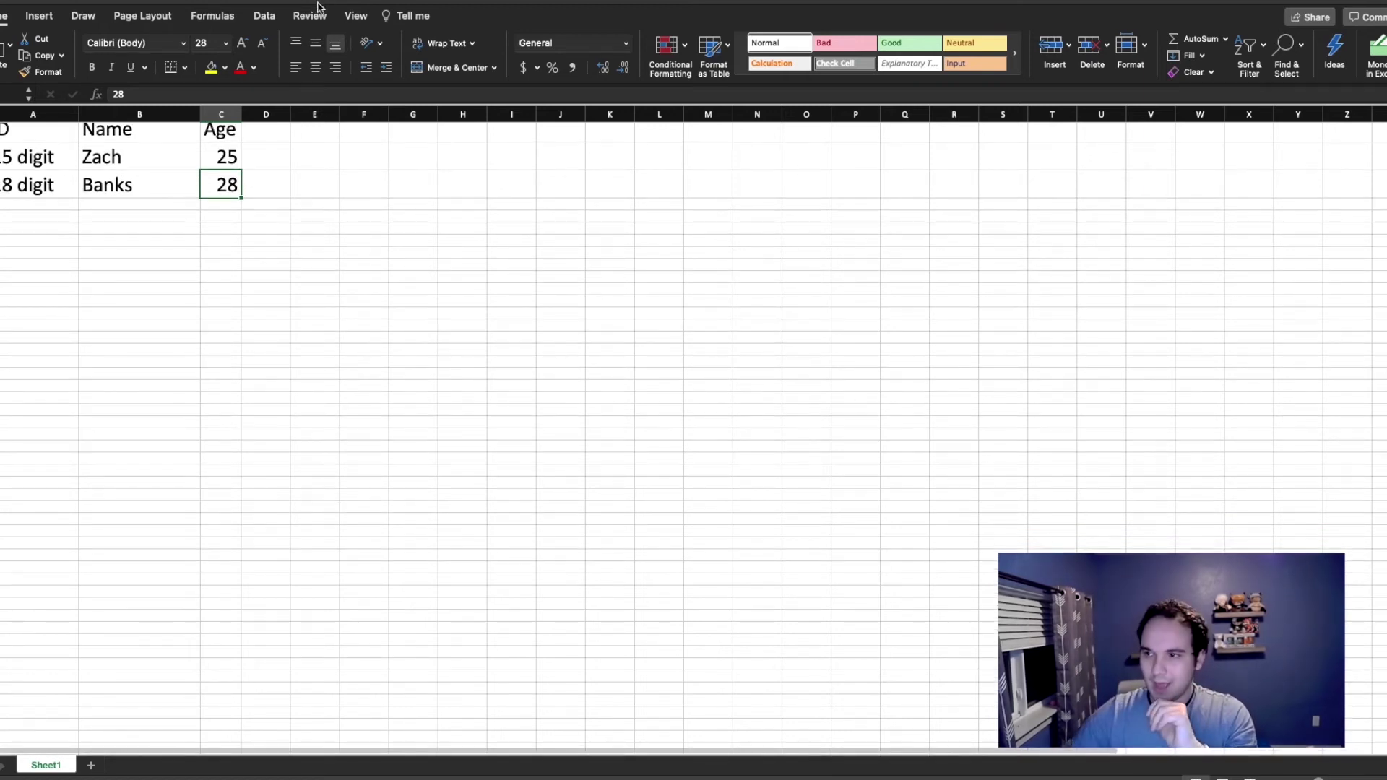
Widen column D slightly and enter 25;28;30,32,34,36,38 beside the first age.
key(ctrl+Left)
key(ctrl+Right)
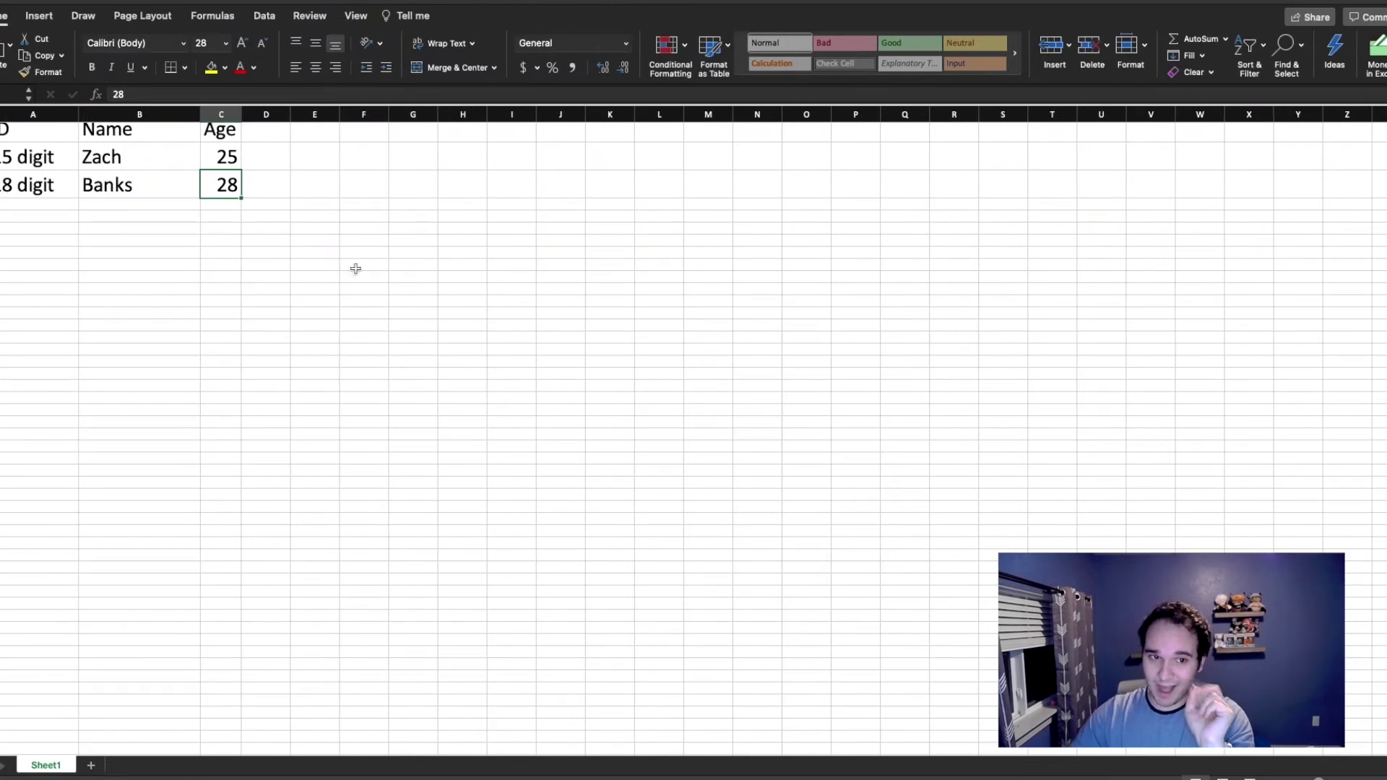
click(271, 159)
drag(290, 114, 323, 114)
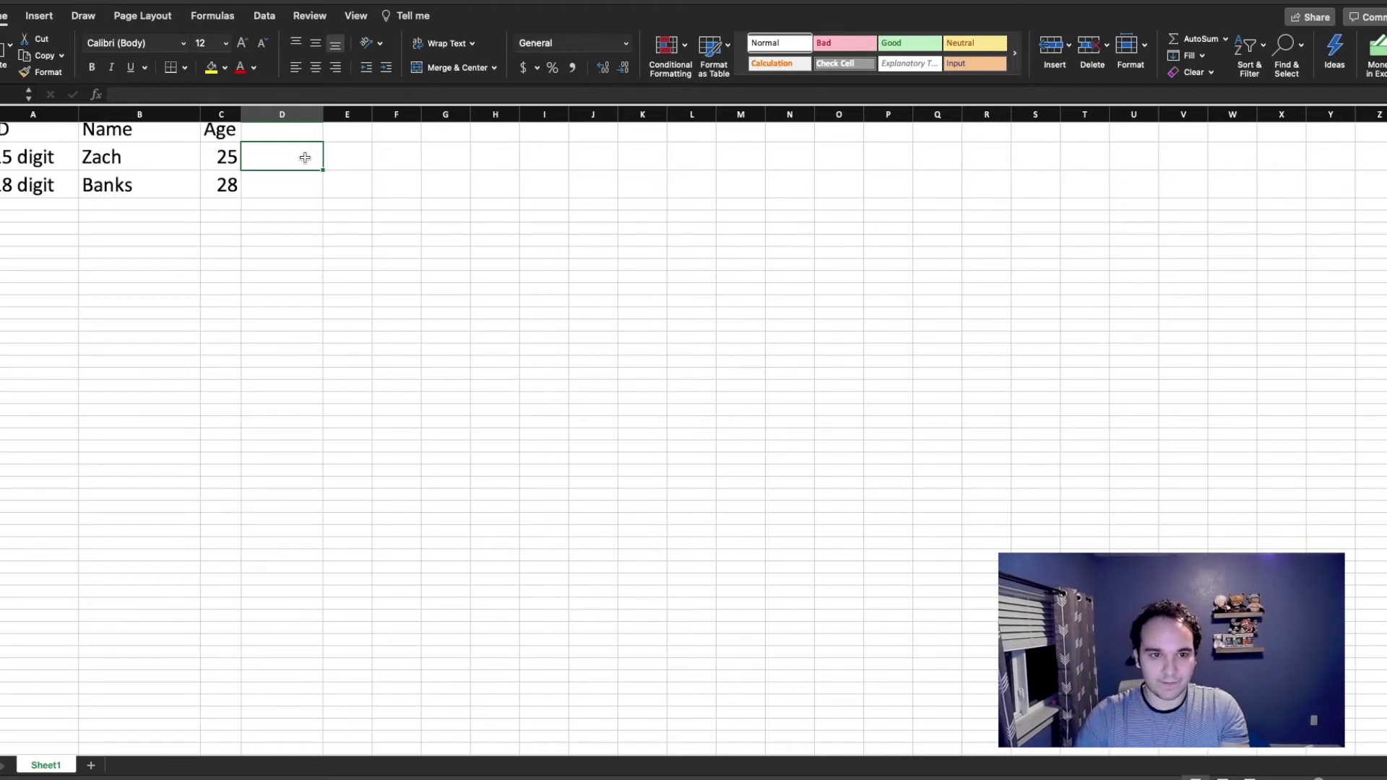
text(25)
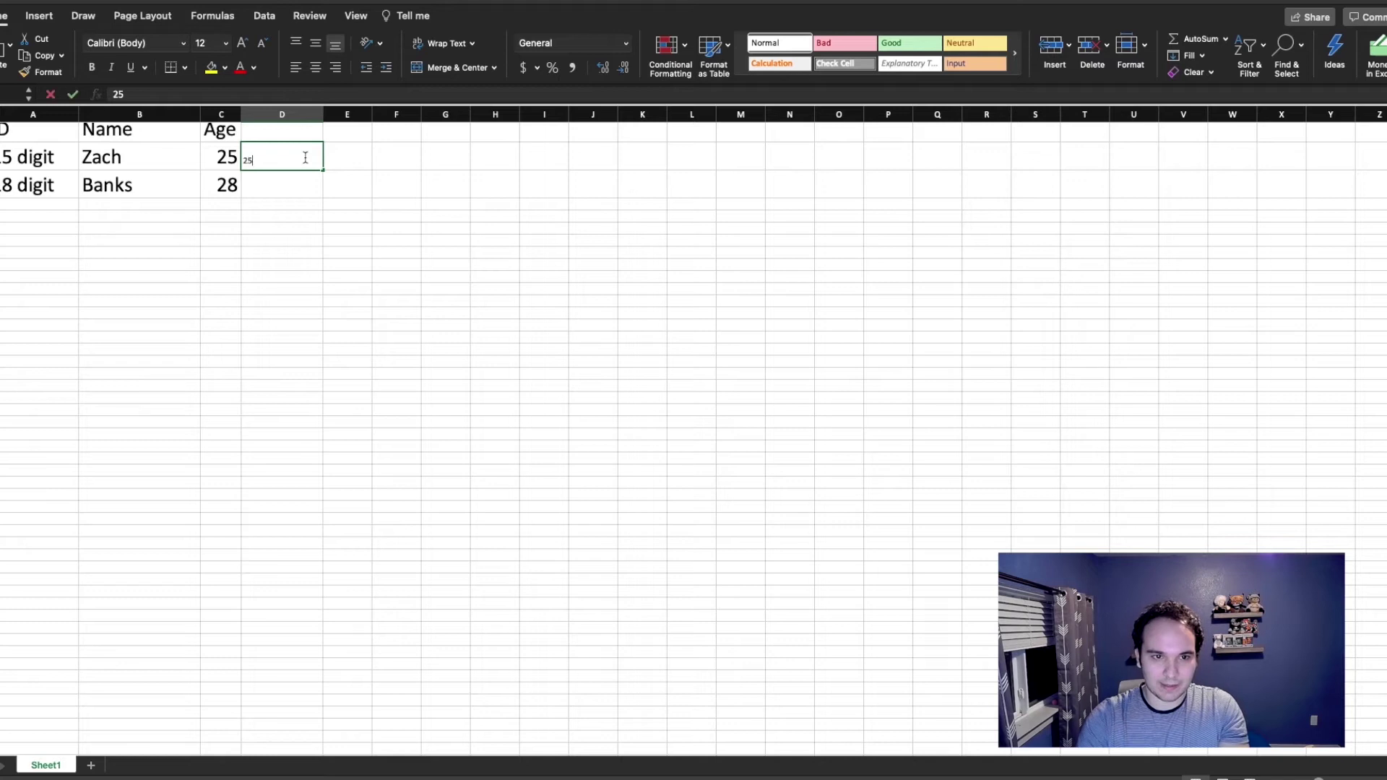
text(;28;)
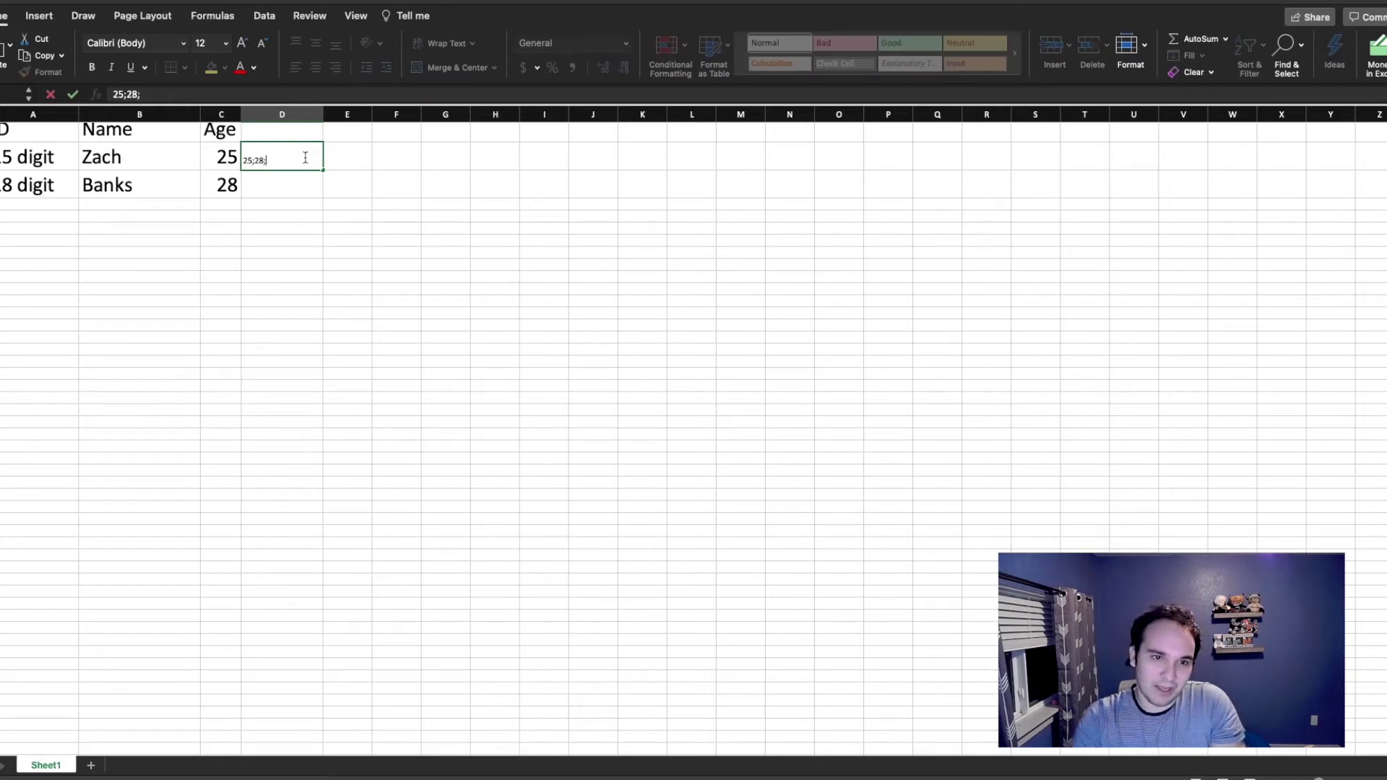
text(30,32,)
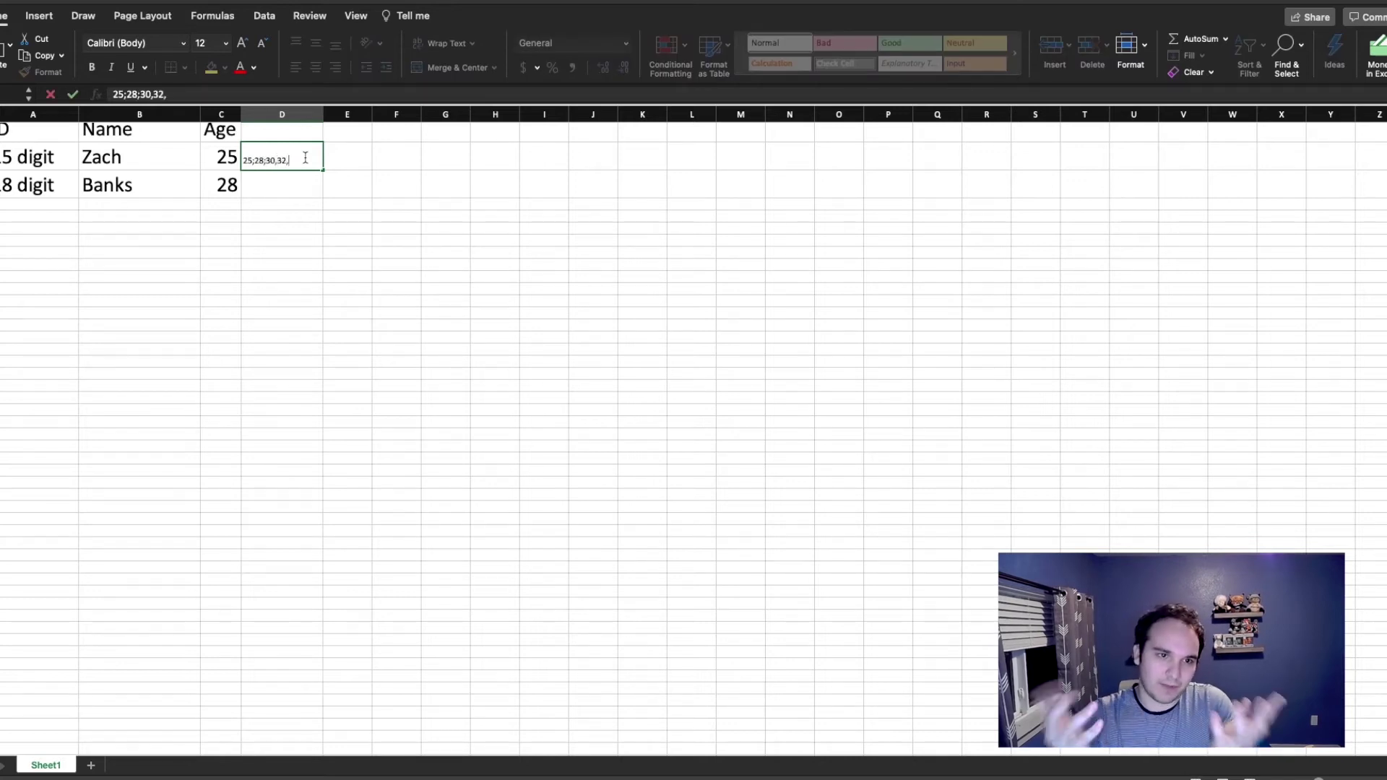
text(34,36,38)
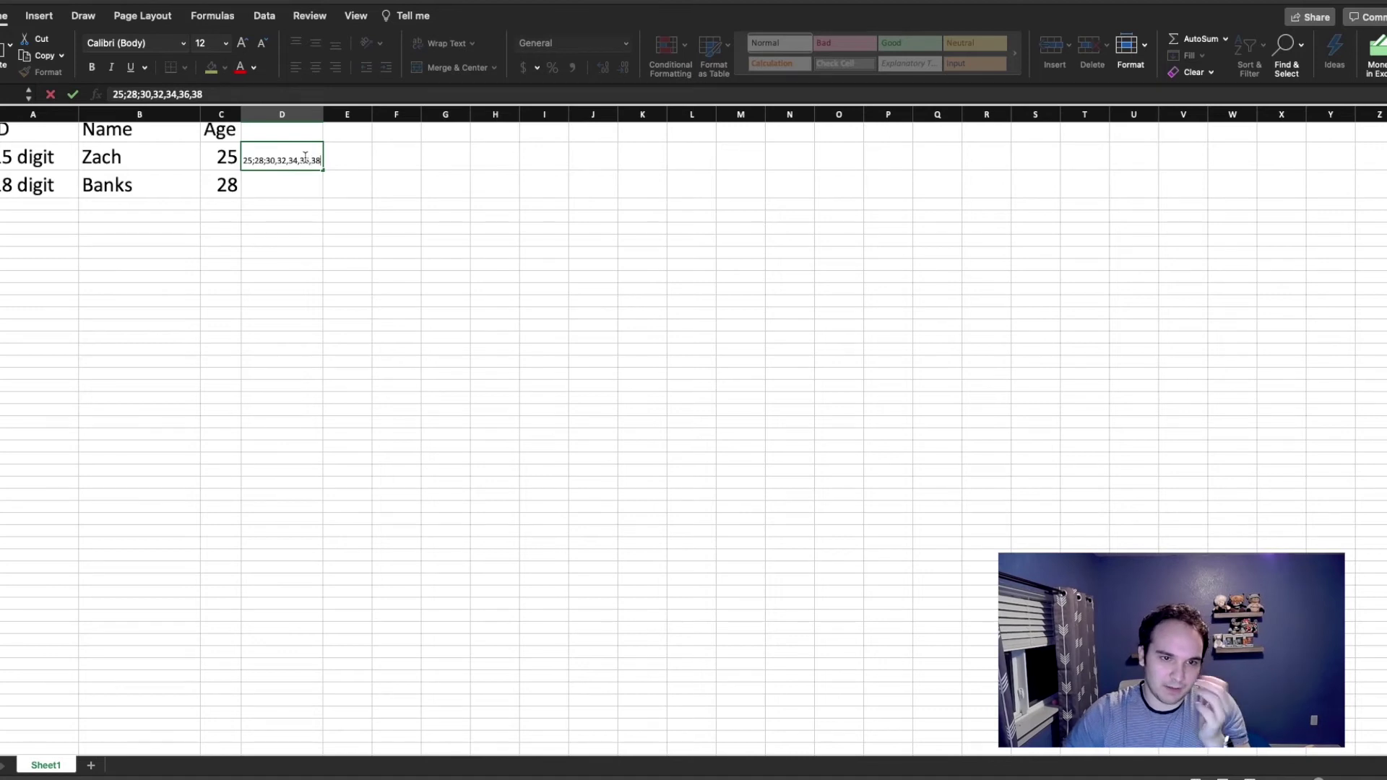
key(Return)
Enter 23,20,24,26,27 in column D beside the second row's age.
key(Up)
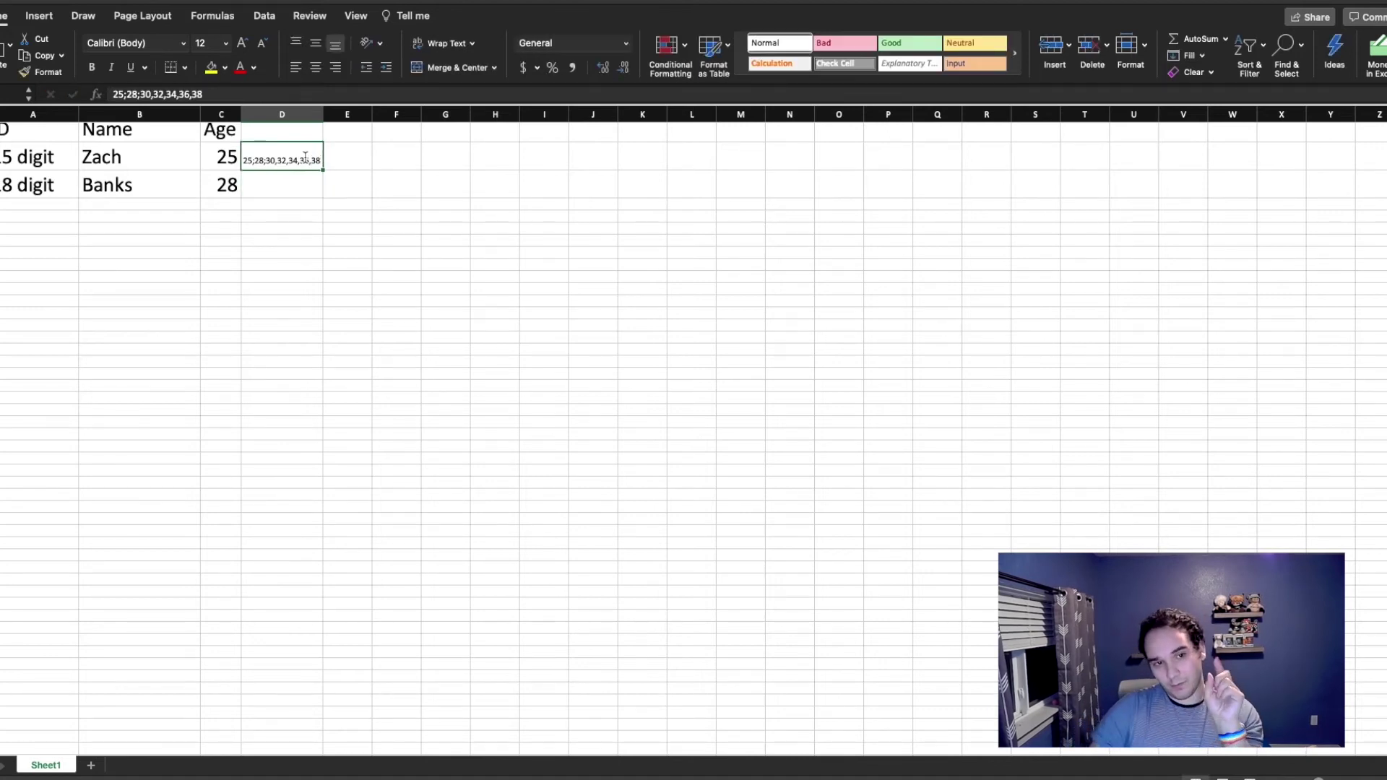
key(Right)
key(Left)
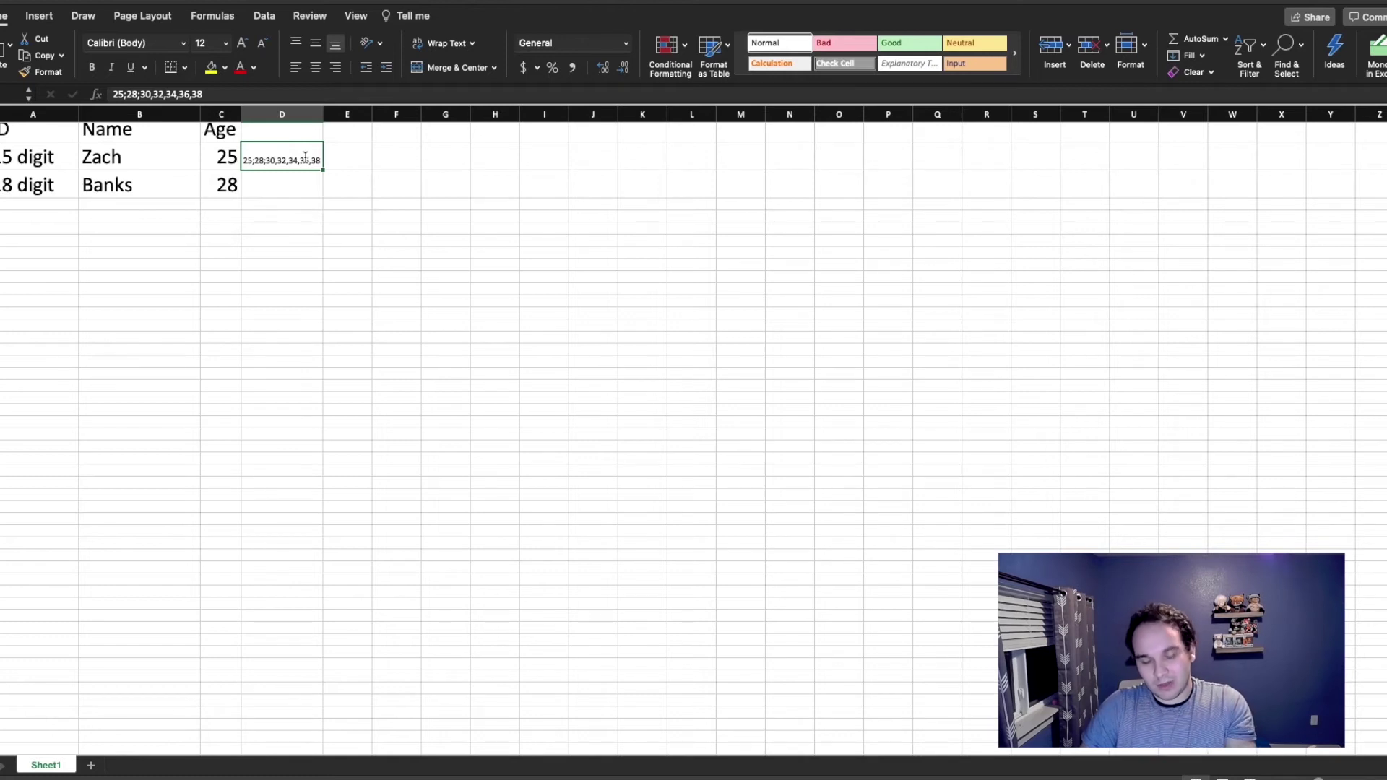
key(Down)
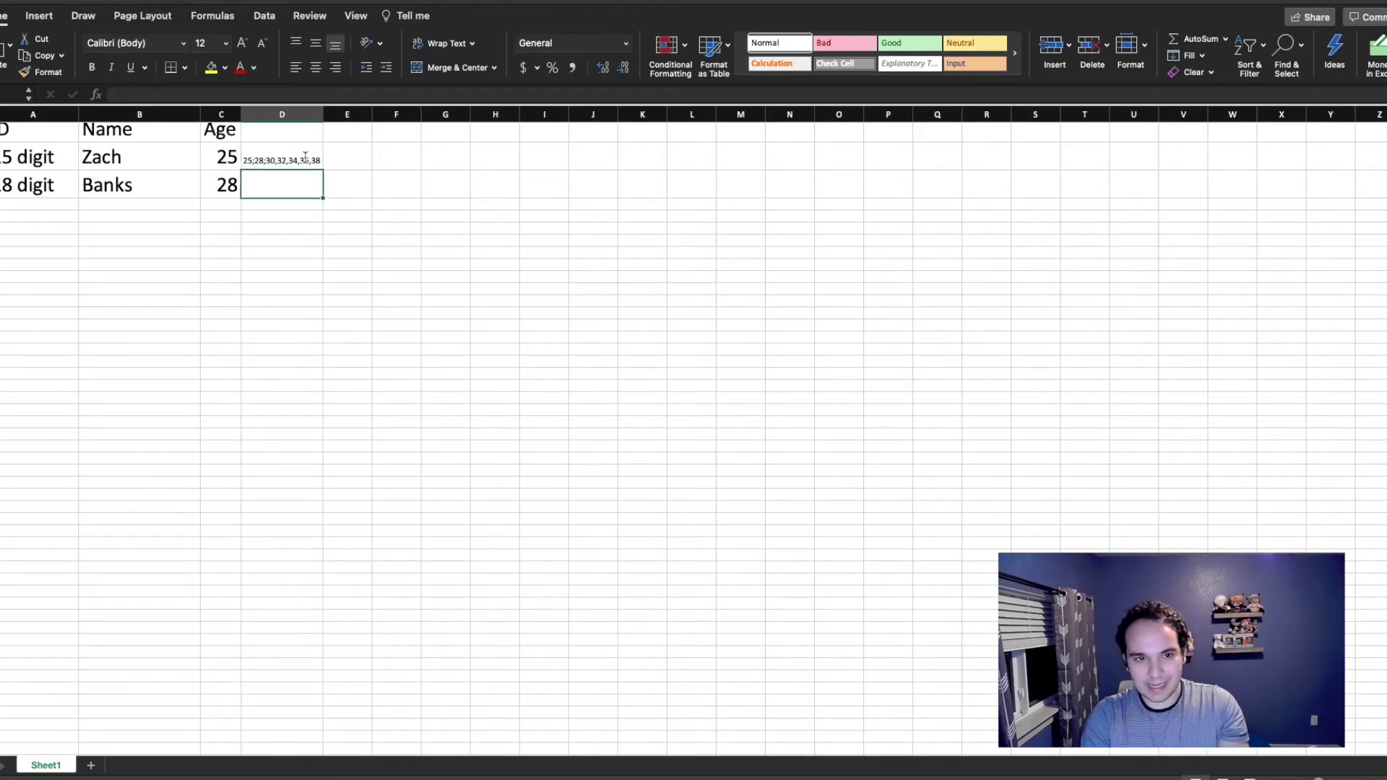
text(23,20,2)
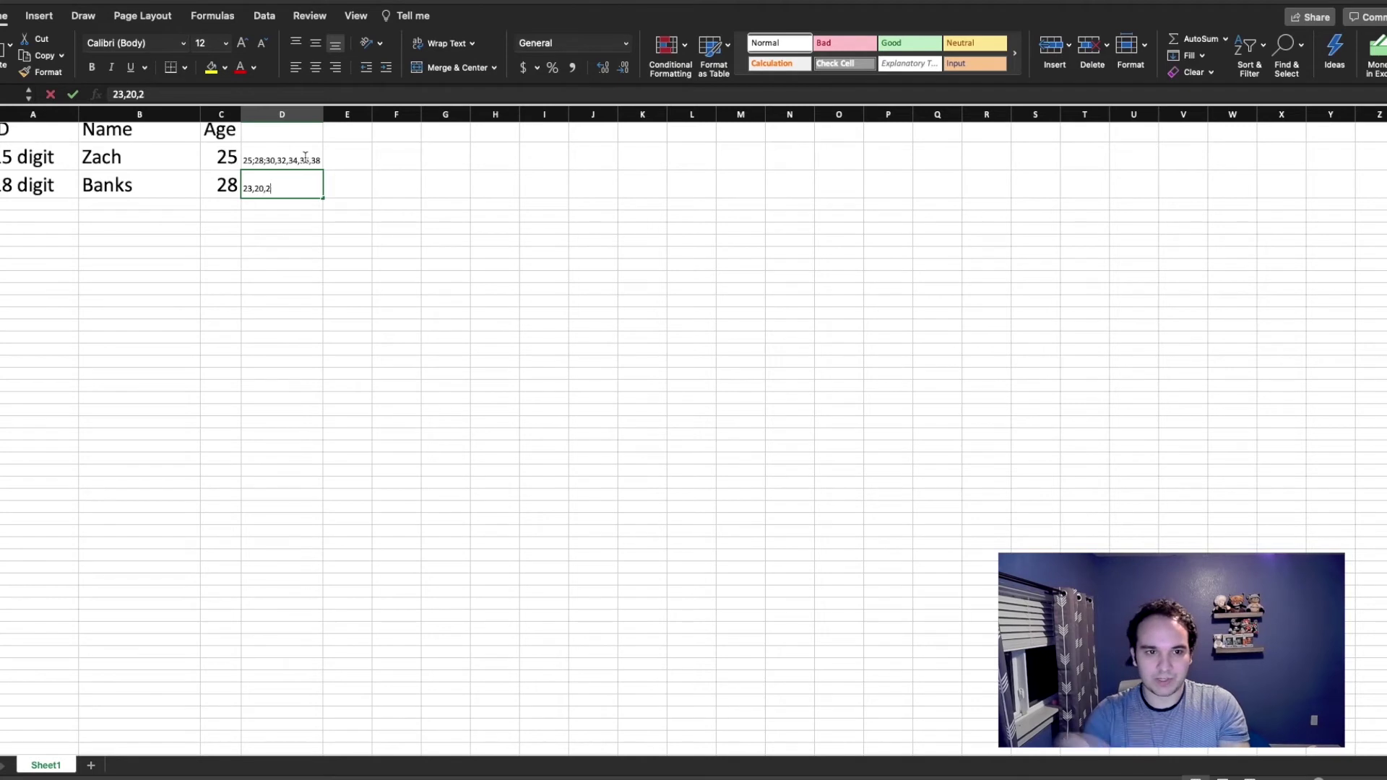
text(4,26,27)
key(Return)
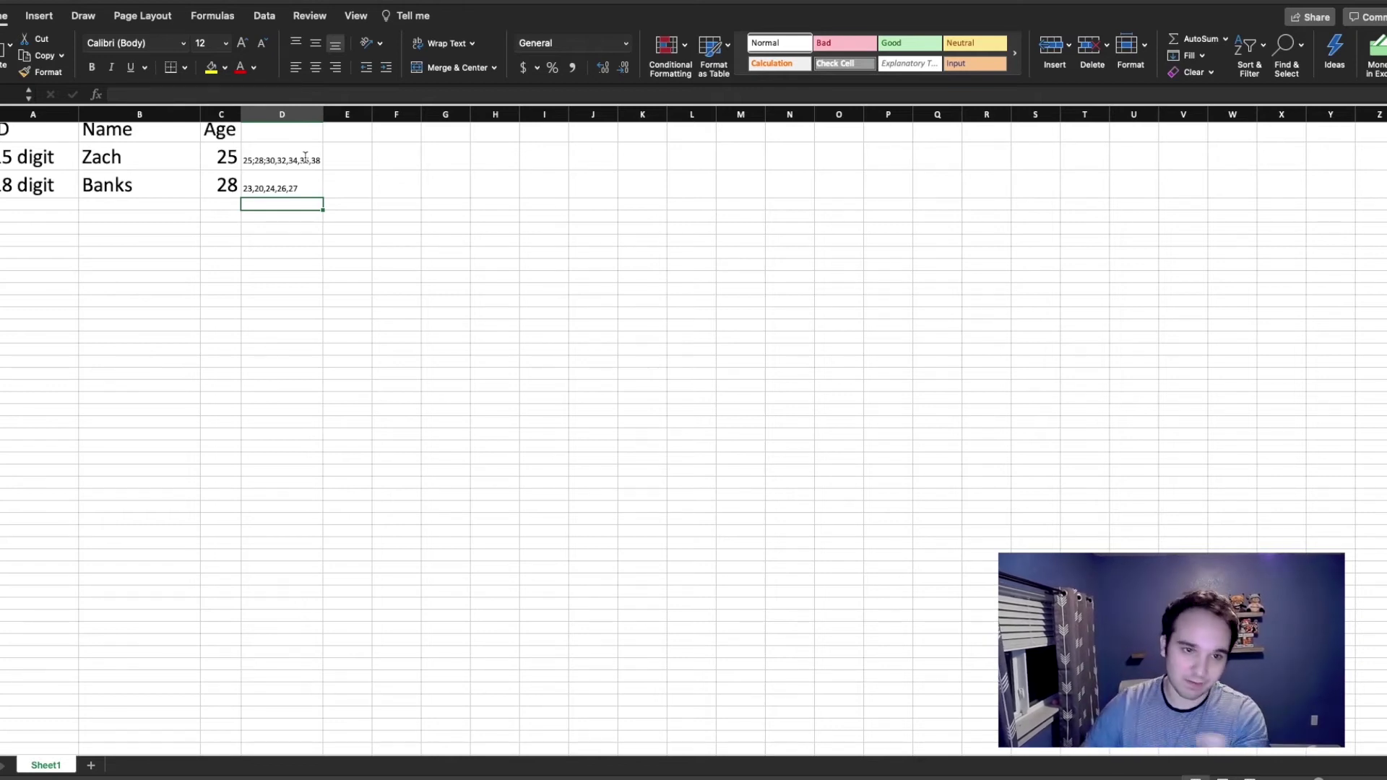
click(293, 155)
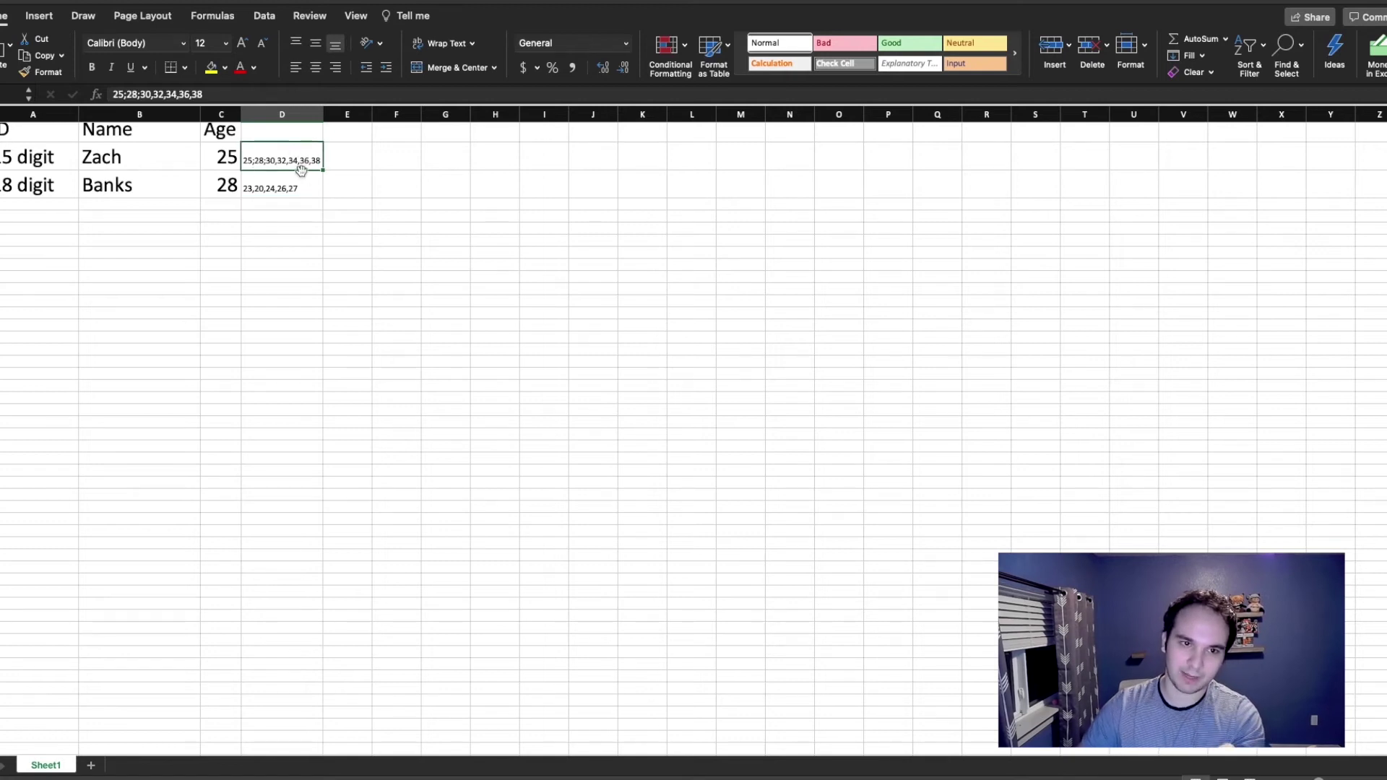
Widen column D so both age lists, including 25;28;30,32,34,36,38, display in full.
click(298, 136)
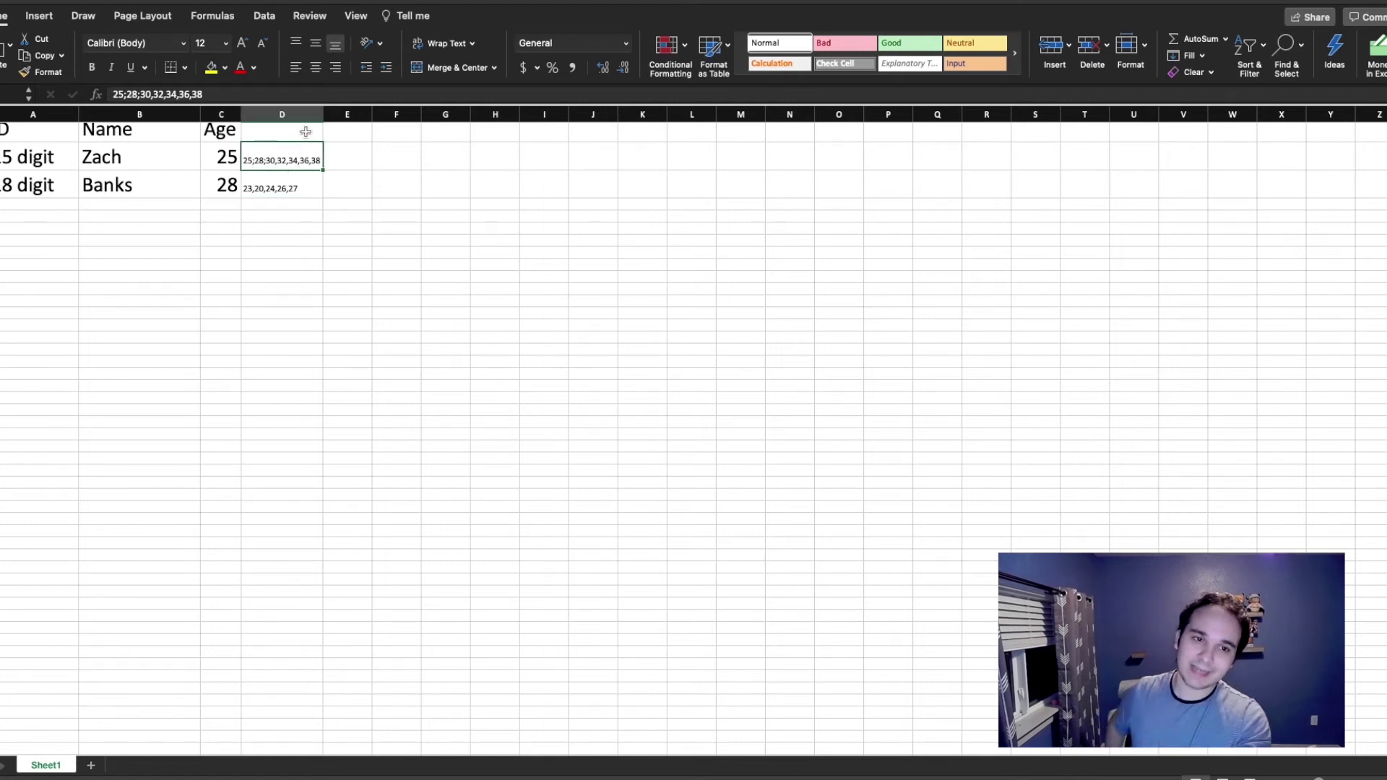
click(313, 170)
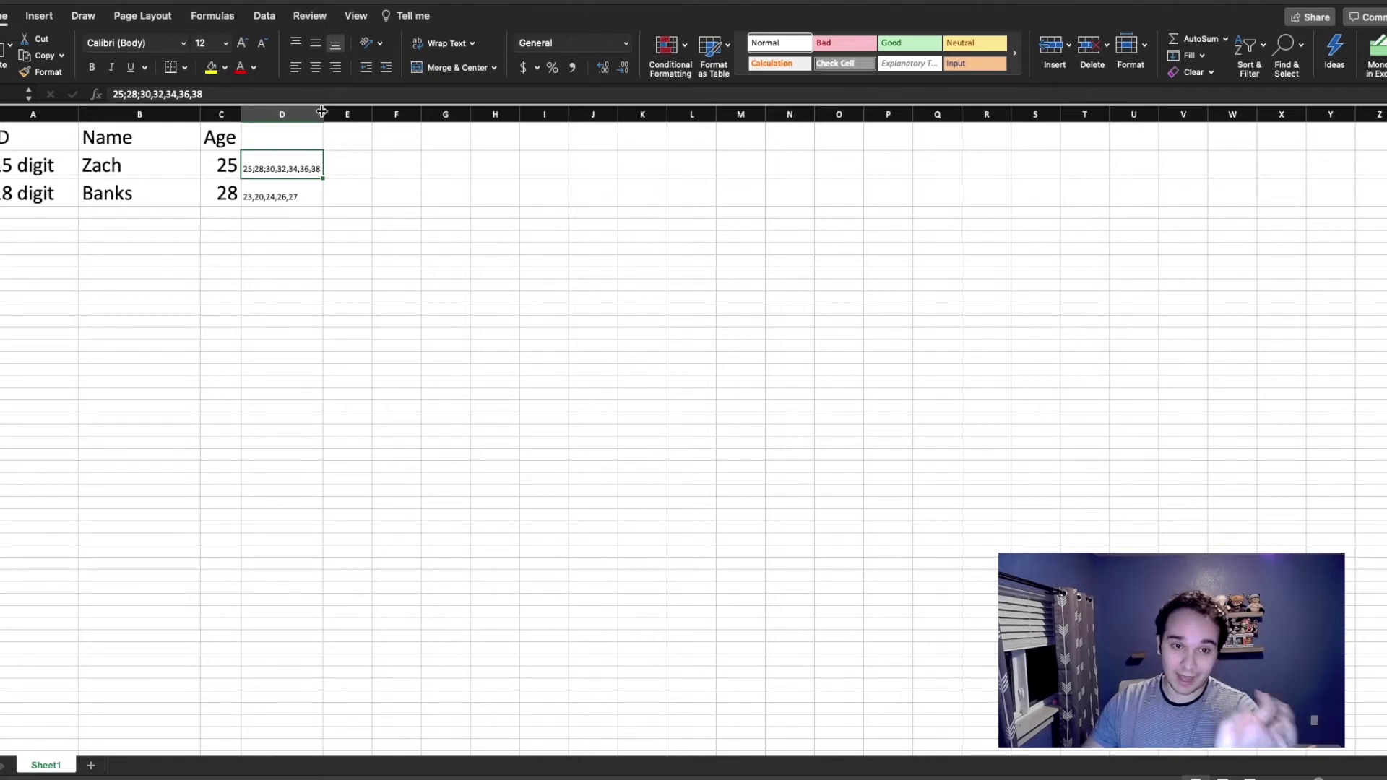
drag(323, 112, 447, 112)
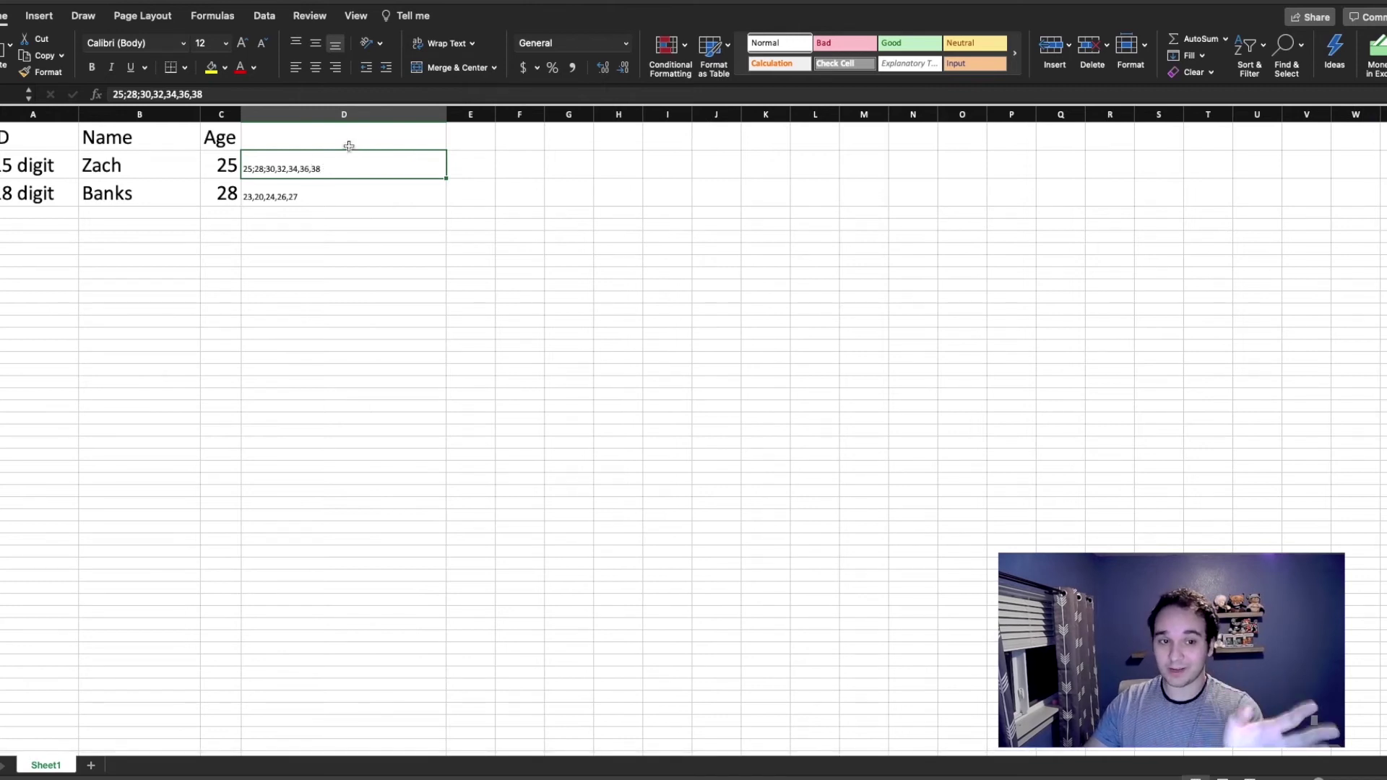
scroll(350, 145, right, 1)
click(352, 141)
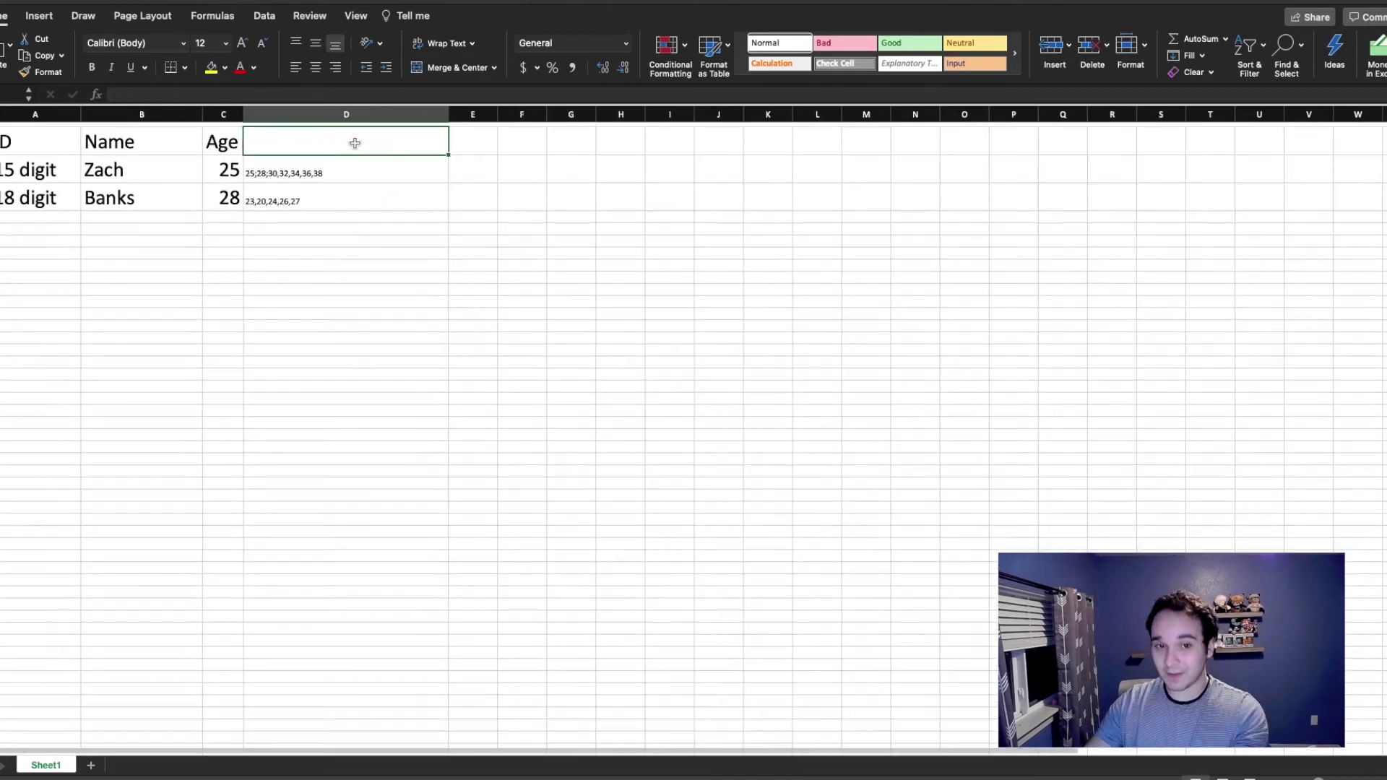
scroll(355, 143, down, 1)
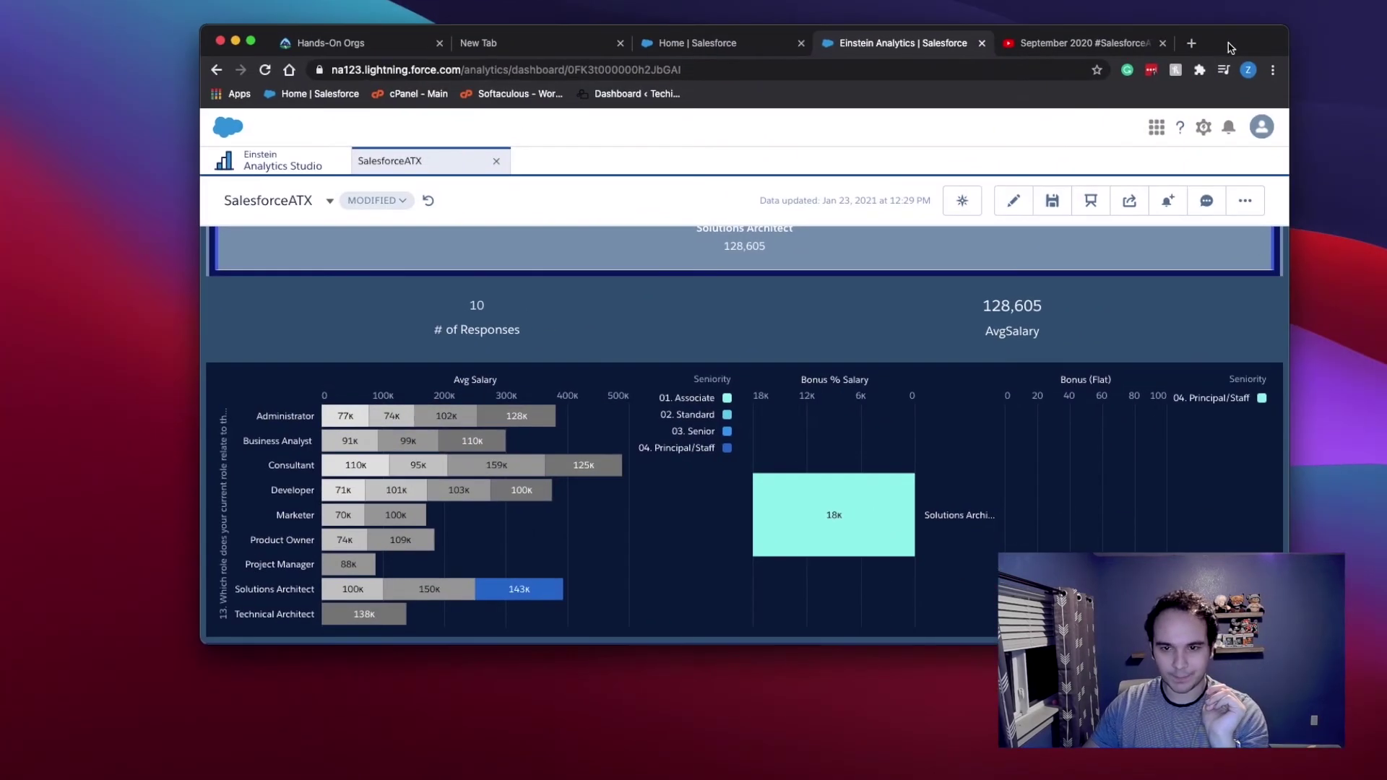
Maximize the salary dashboard and reset its filters to show all nine roles across 82 responses.
click(251, 40)
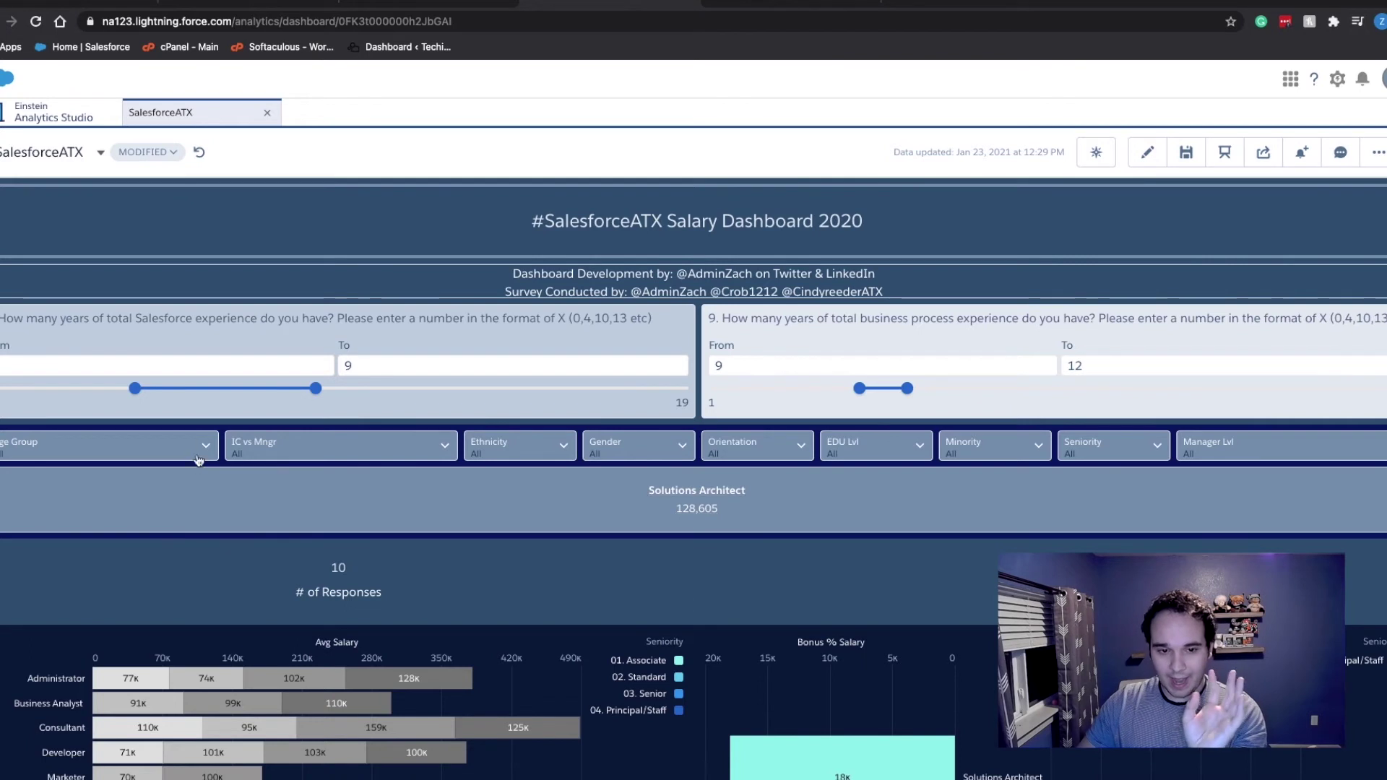
scroll(227, 481, down, 2)
scroll(262, 532, down, 2)
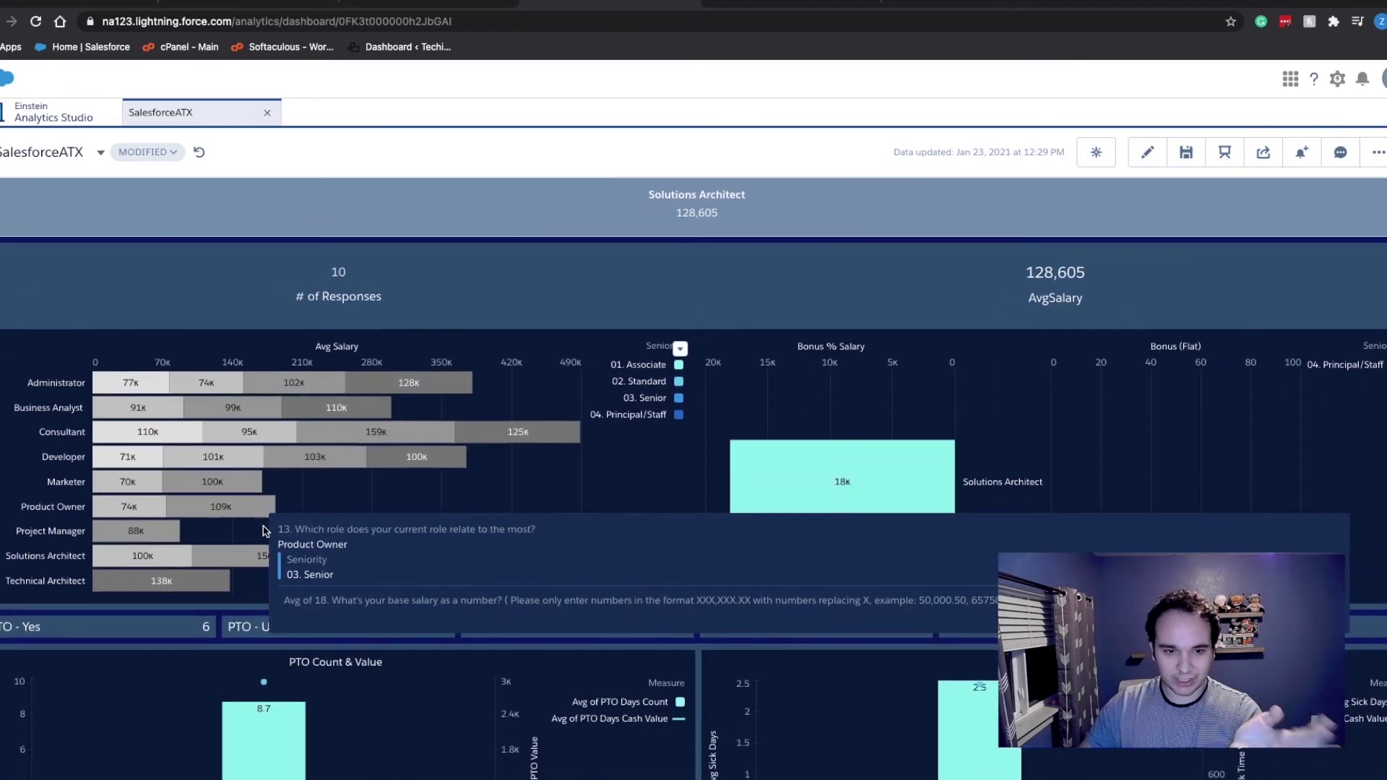
scroll(560, 533, up, 4)
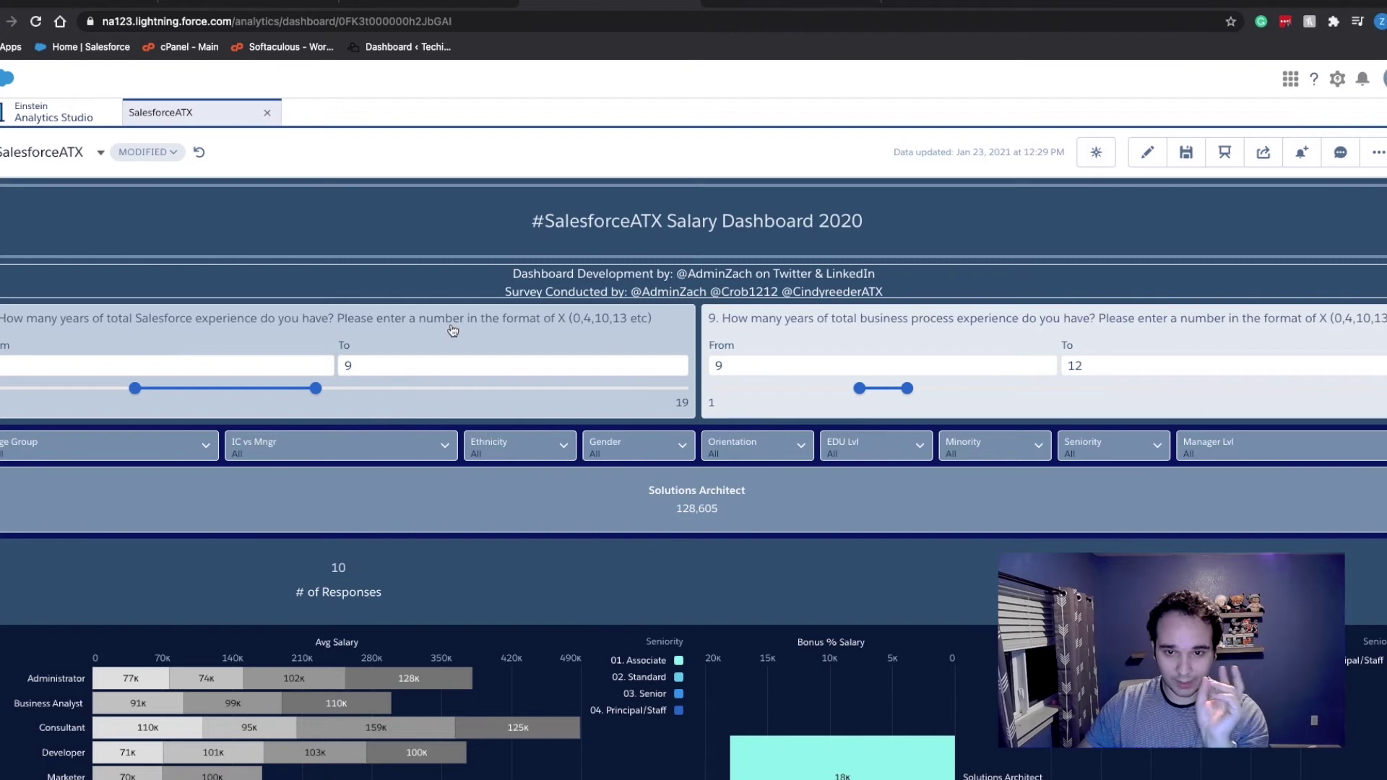
click(199, 152)
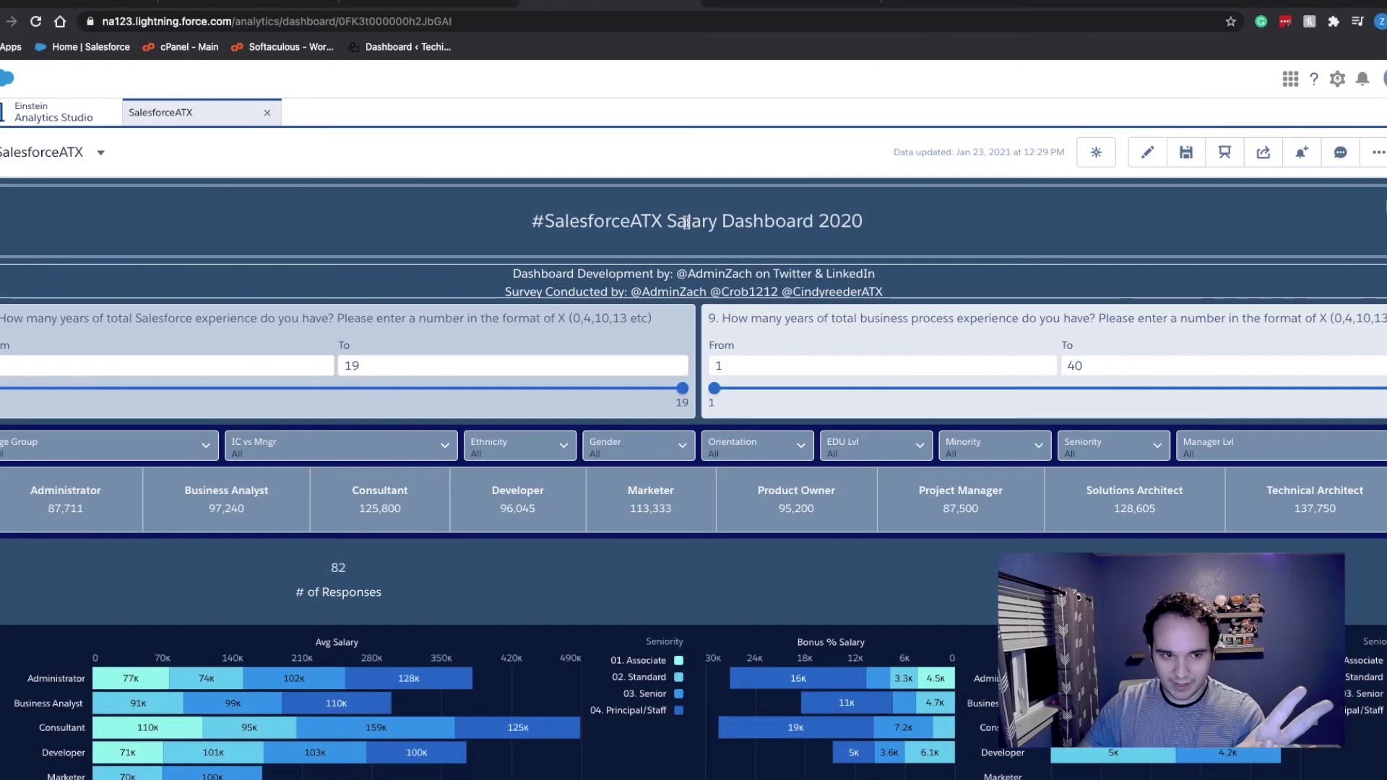
triple_click(692, 231)
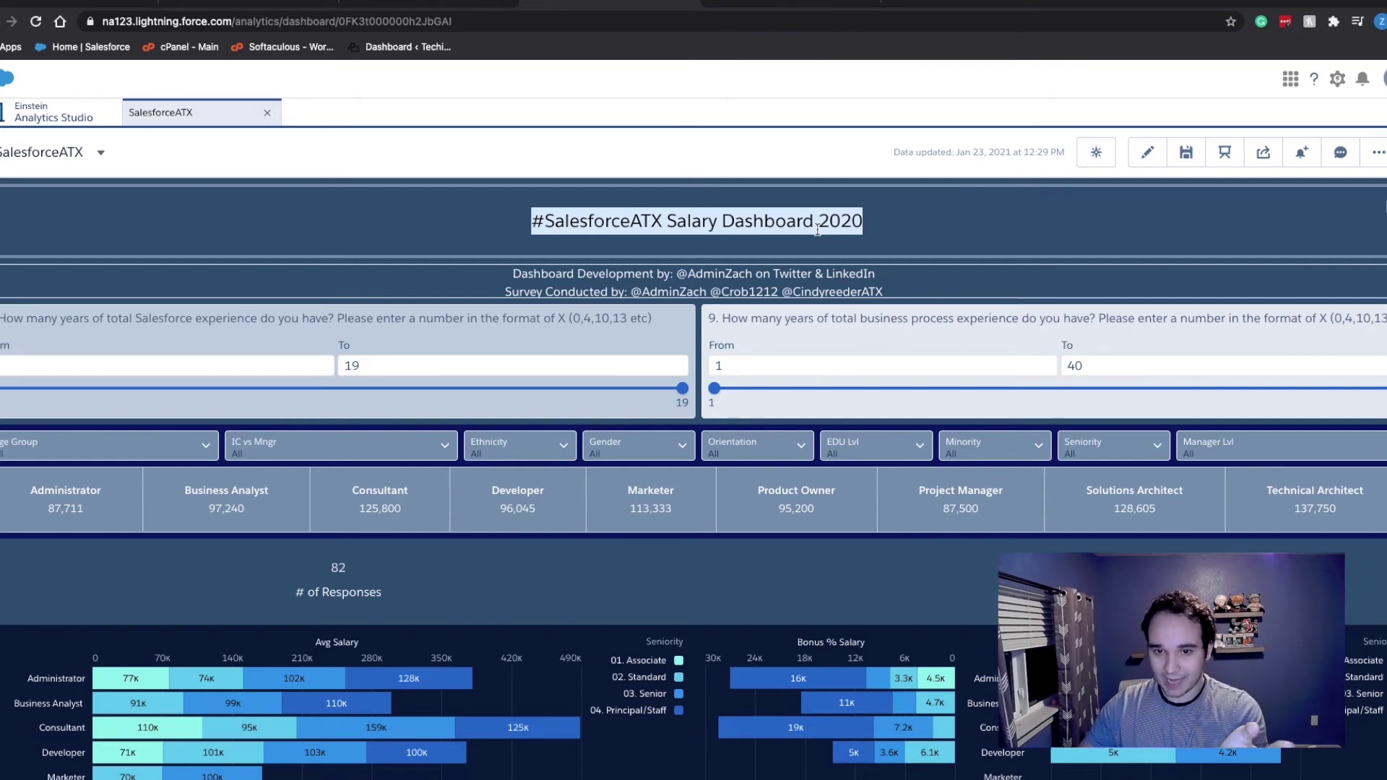
double_click(793, 274)
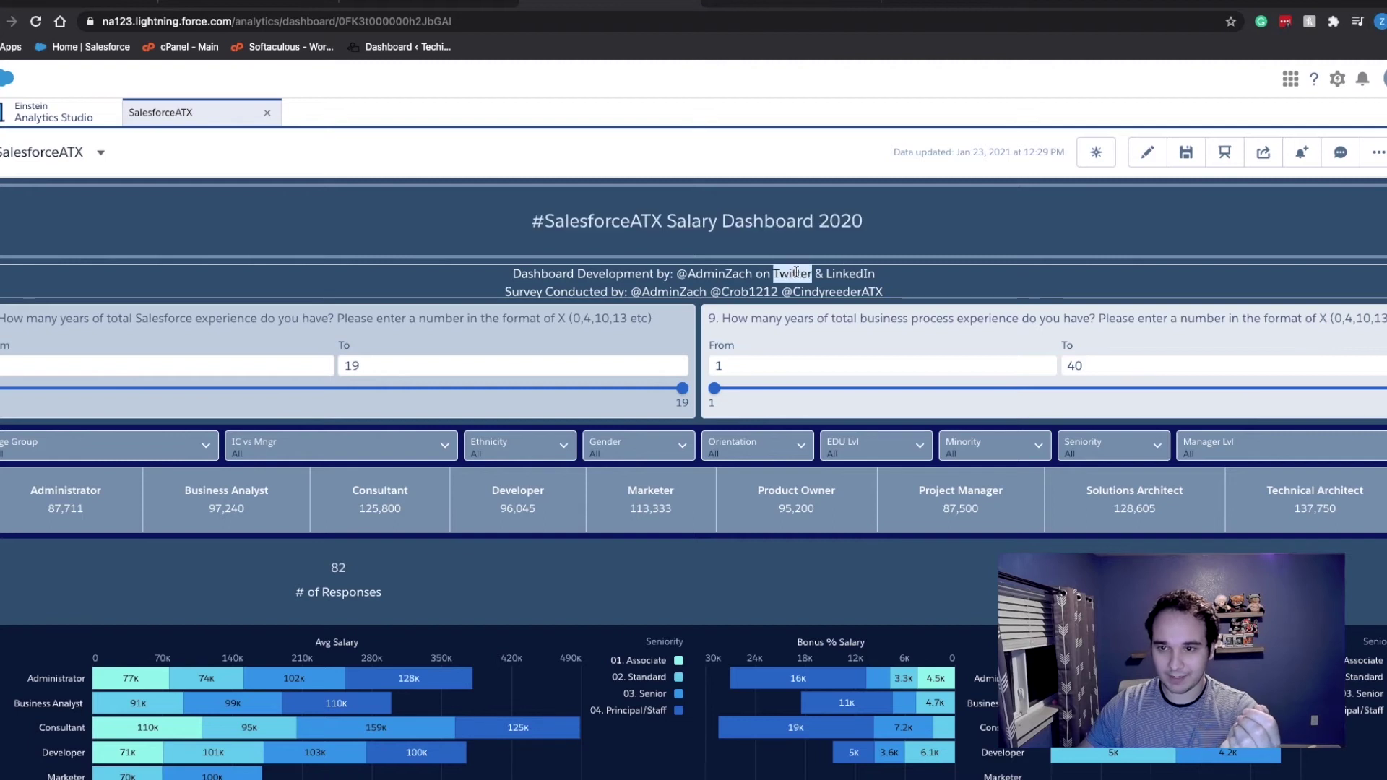
double_click(721, 274)
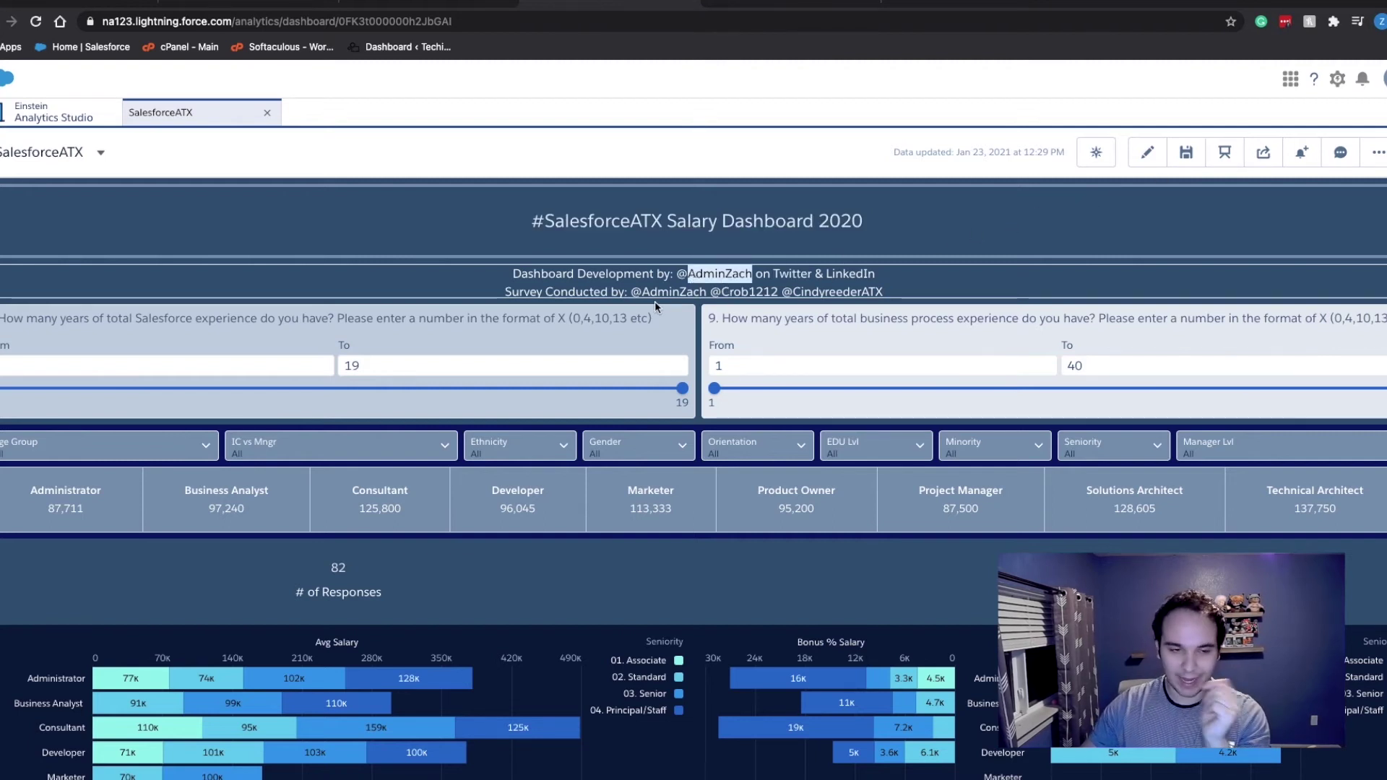
scroll(349, 253, down, 2)
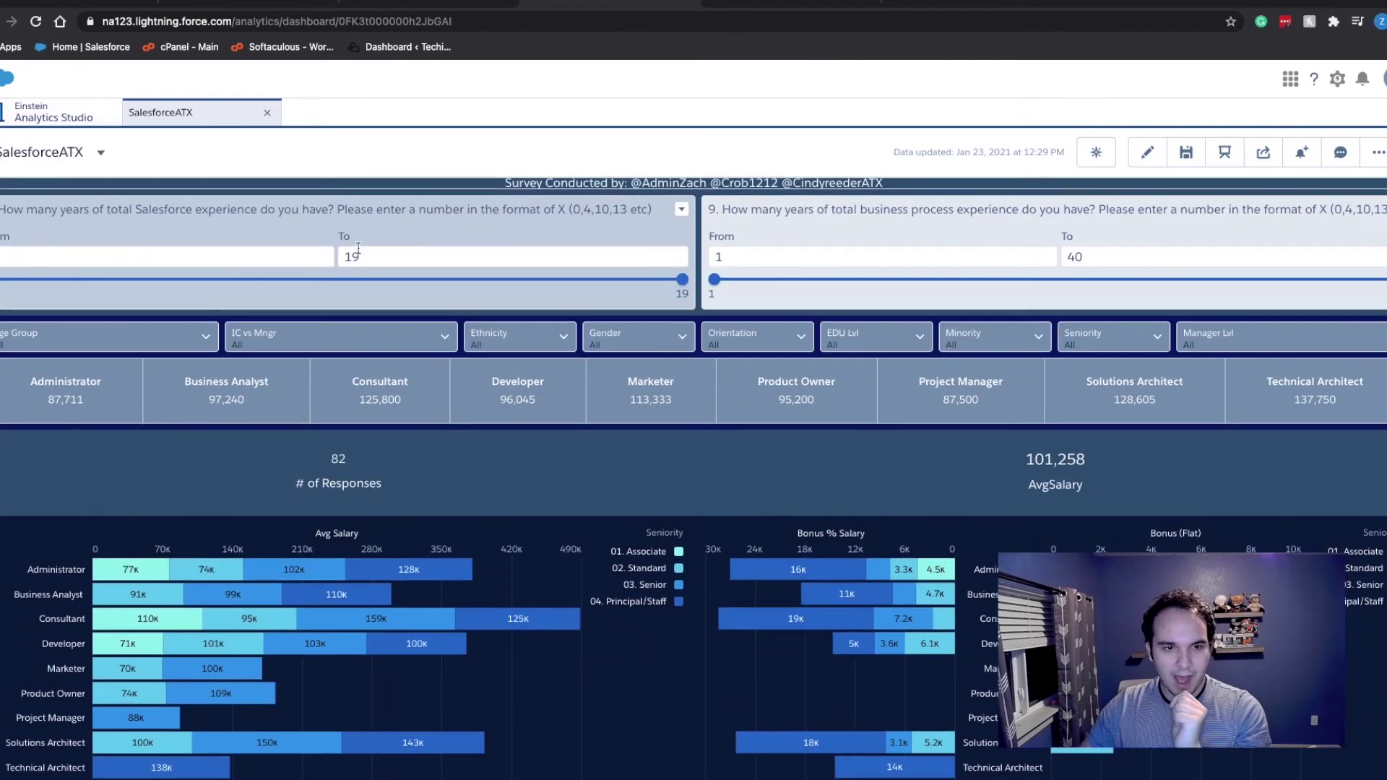
scroll(318, 231, up, 1)
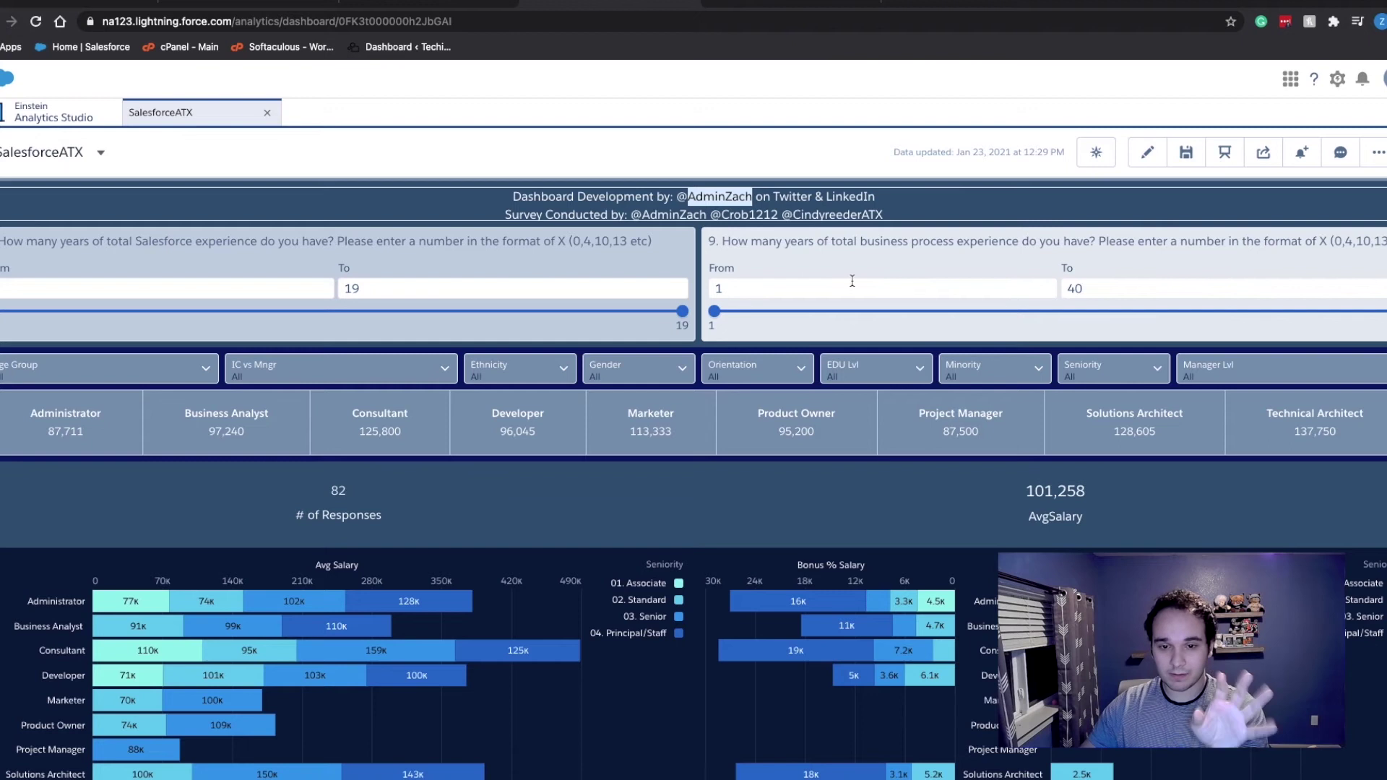
scroll(852, 282, up, 2)
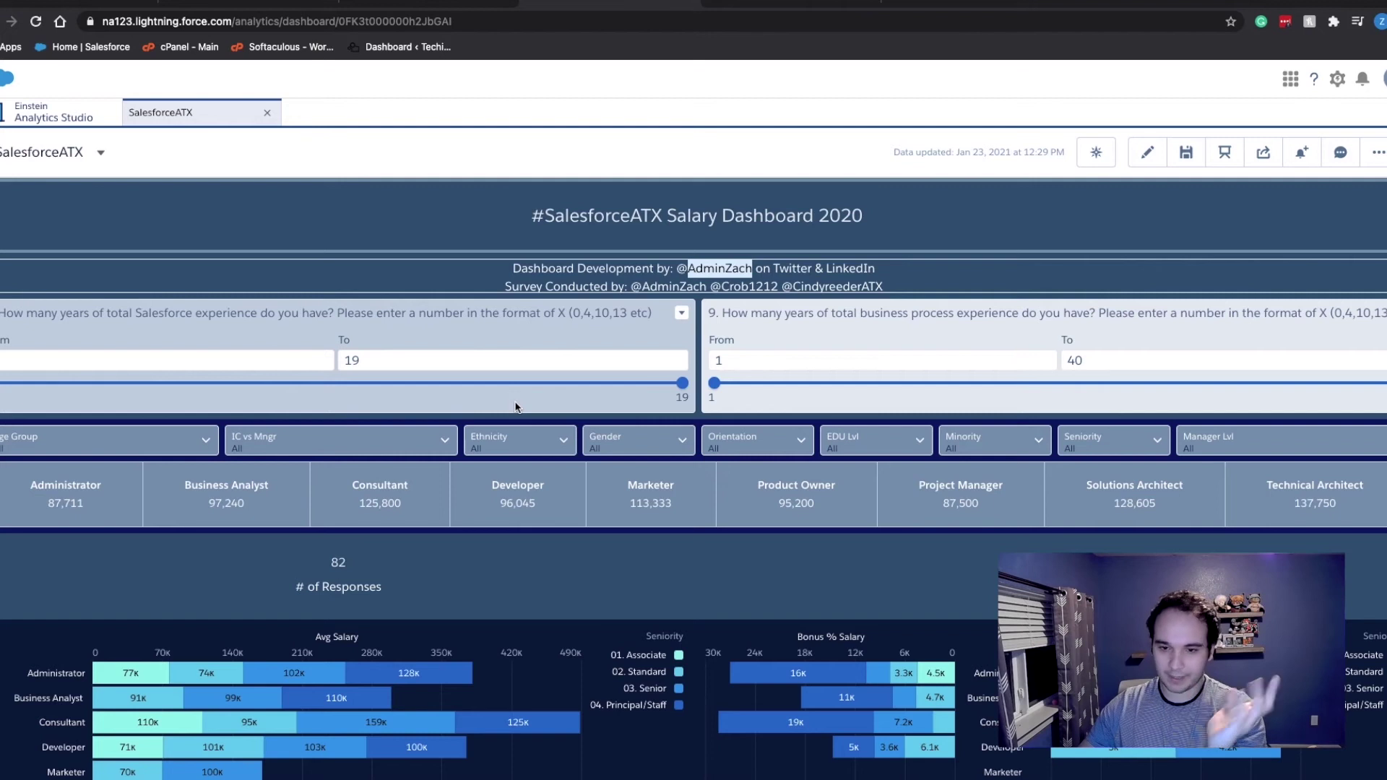
click(811, 510)
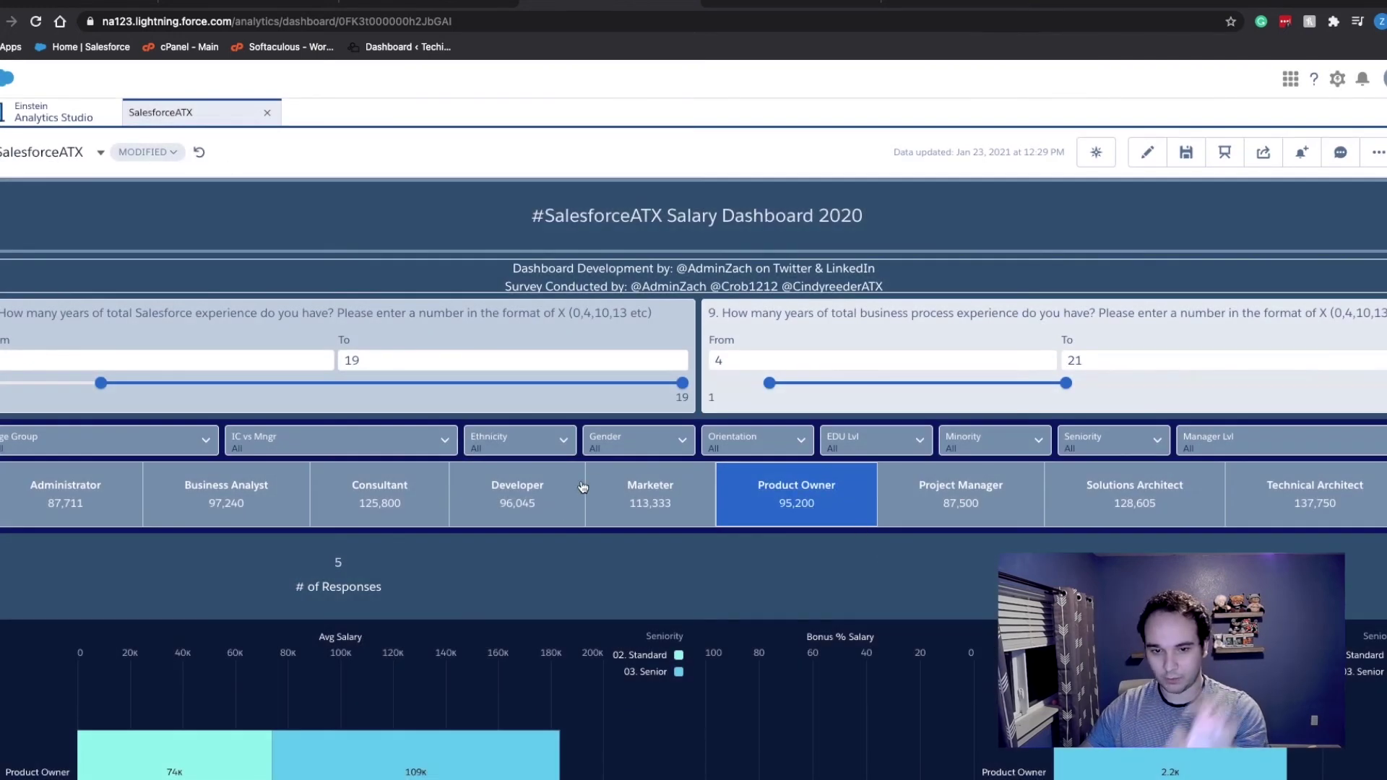
click(796, 494)
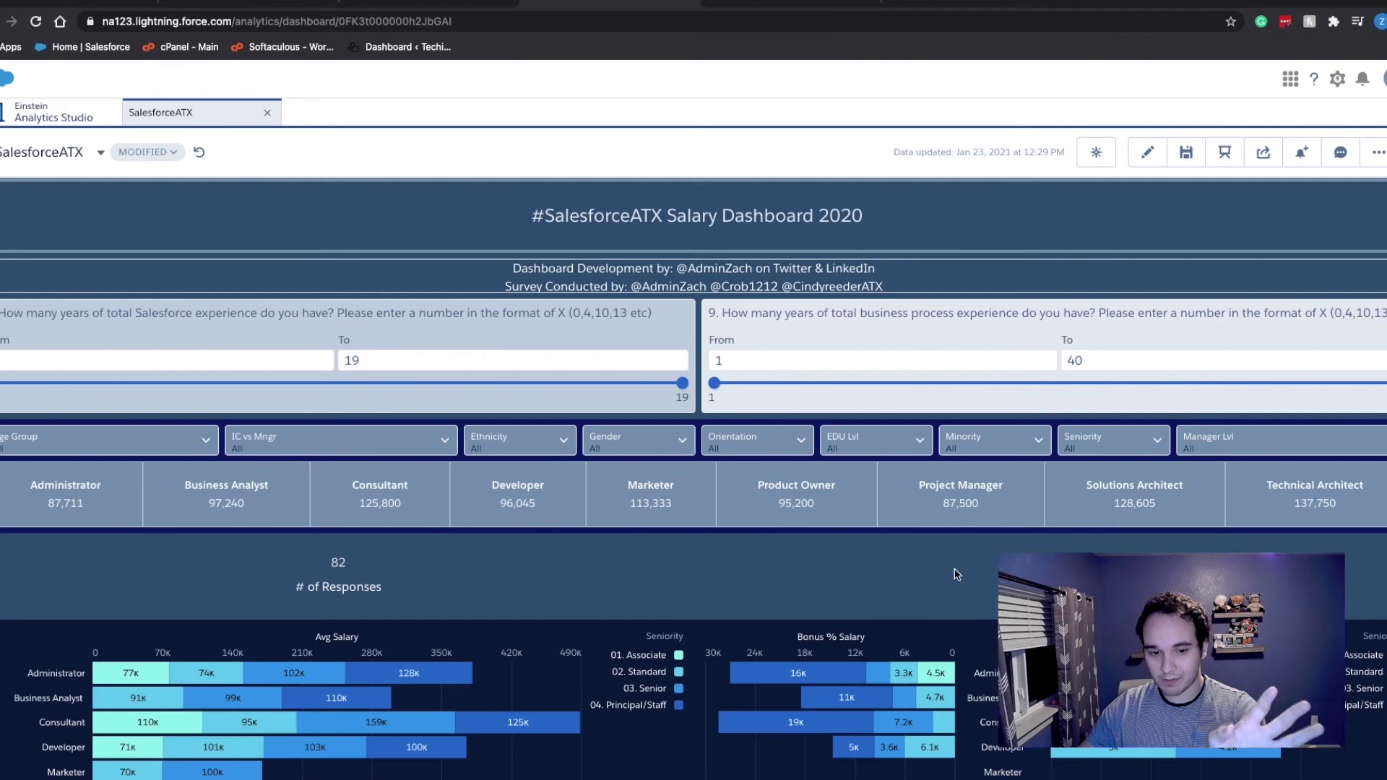
scroll(719, 470, down, 2)
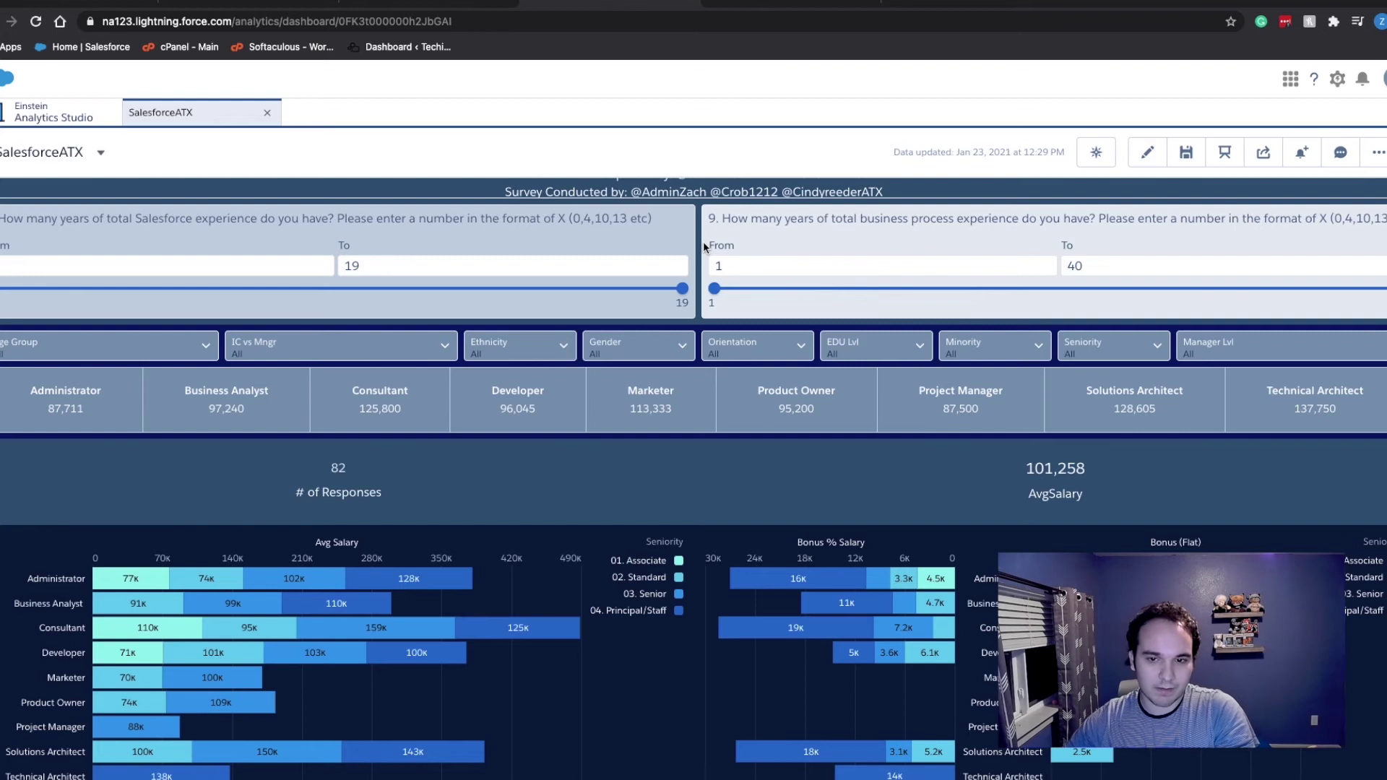
scroll(703, 246, up, 2)
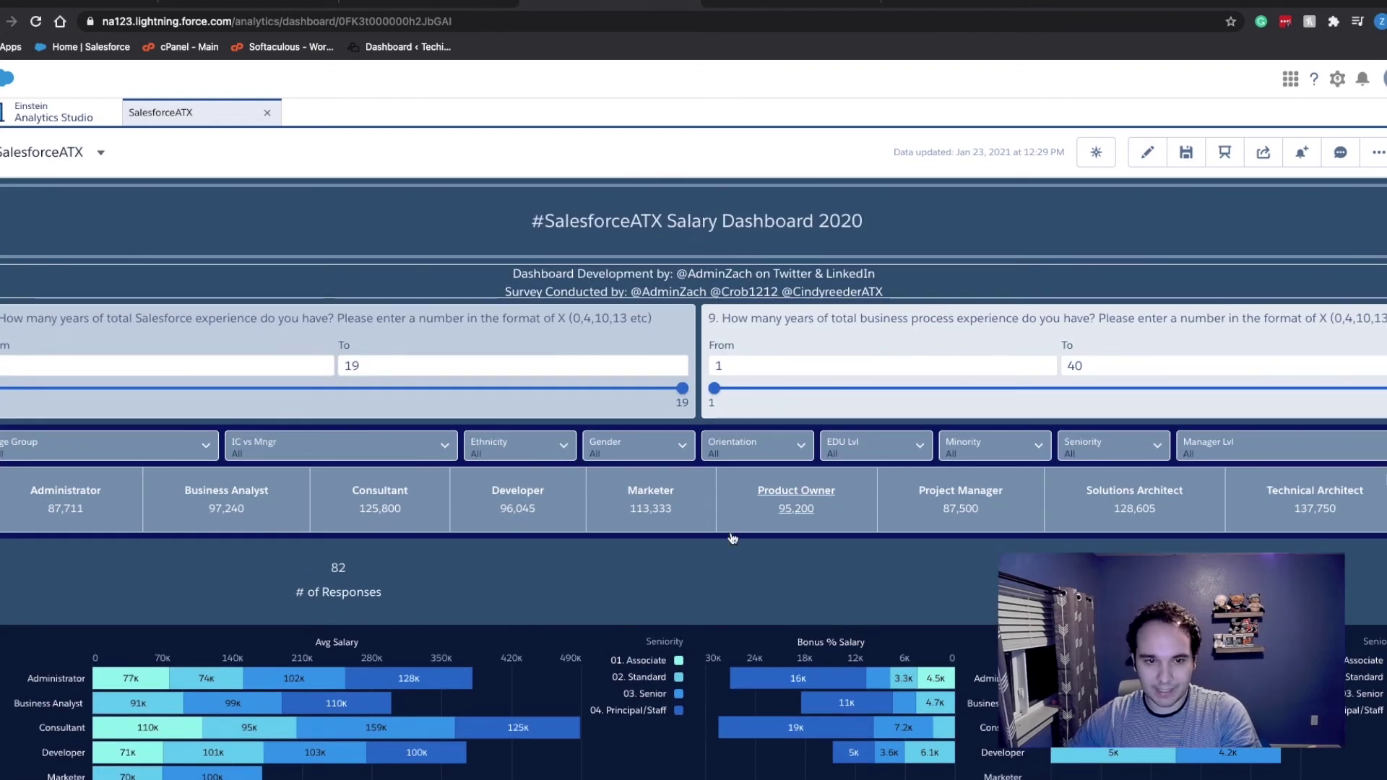
scroll(733, 538, down, 2)
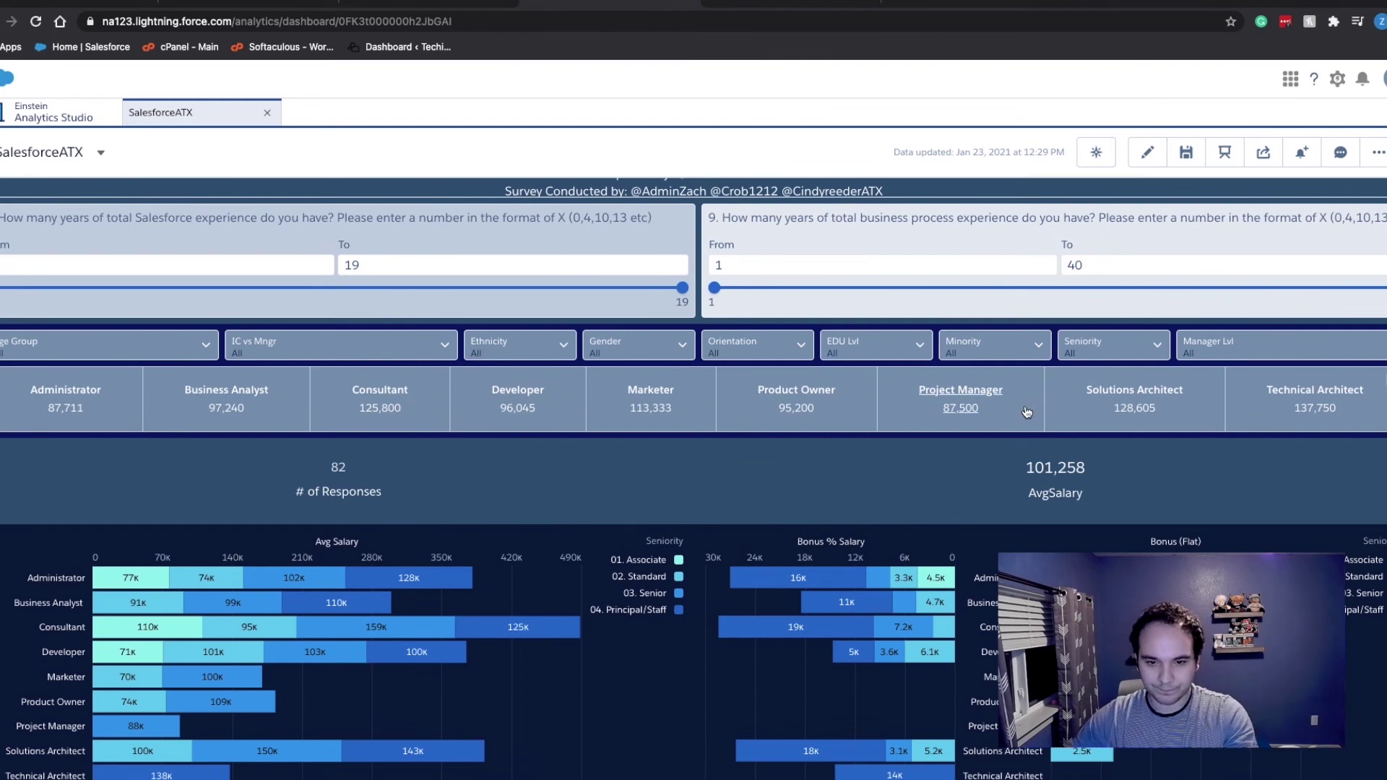
scroll(1024, 411, down, 2)
scroll(613, 569, down, 4)
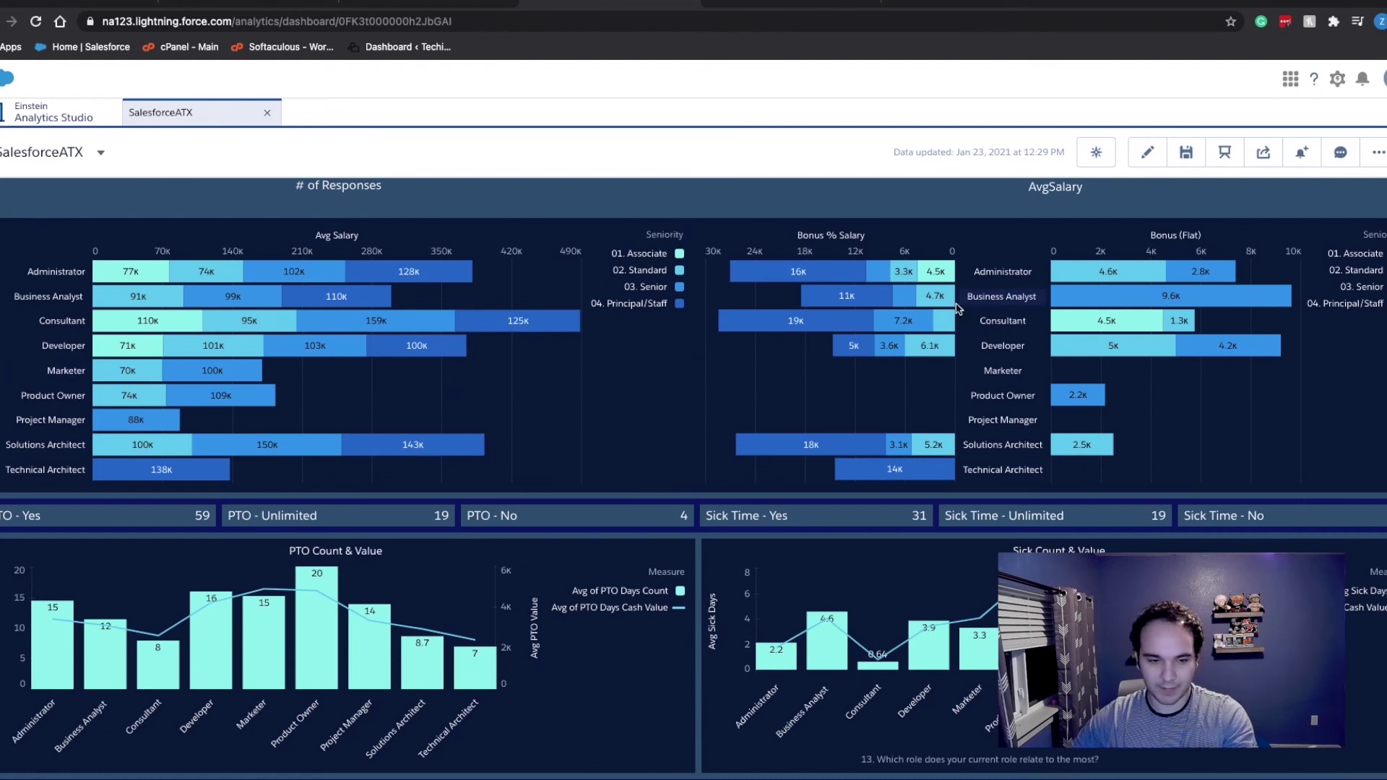
mouse_move(887, 352)
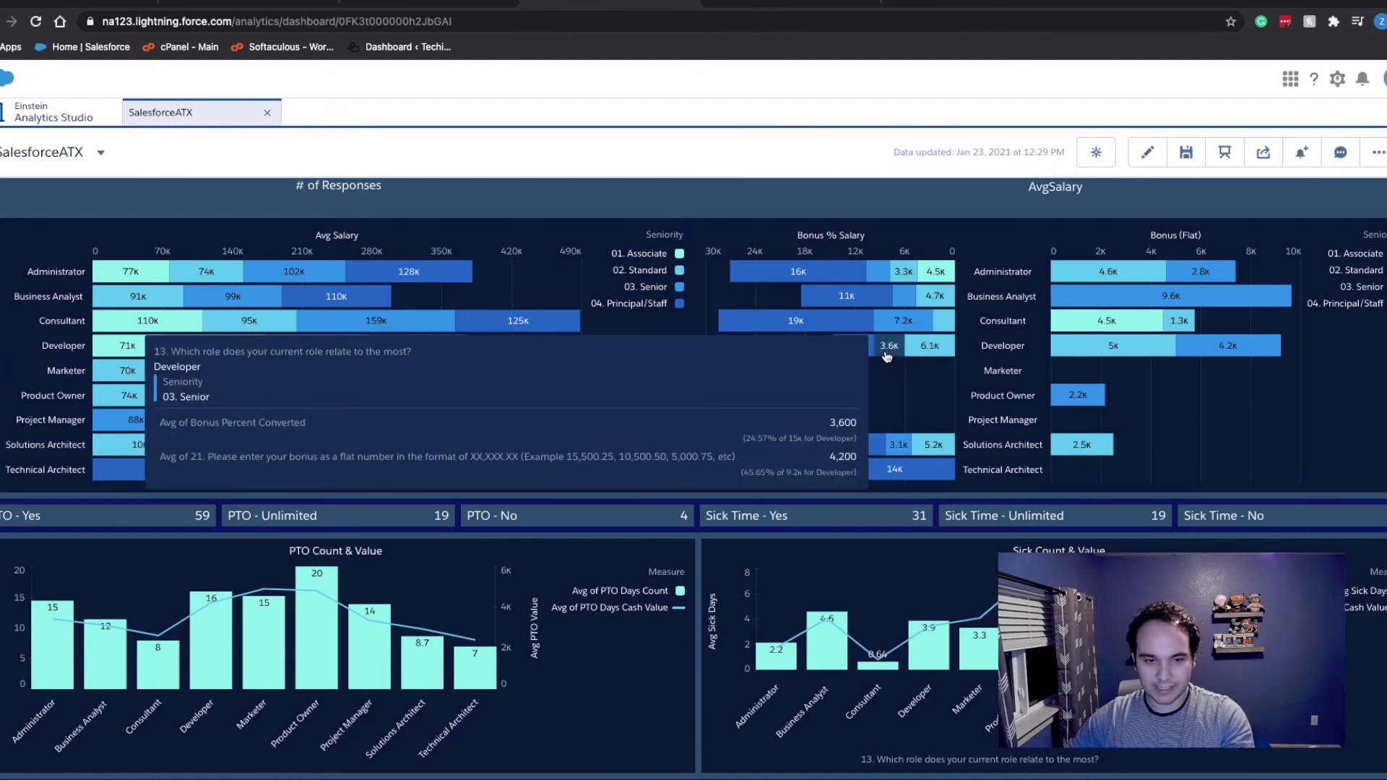
scroll(647, 318, down, 4)
scroll(647, 318, down, 7)
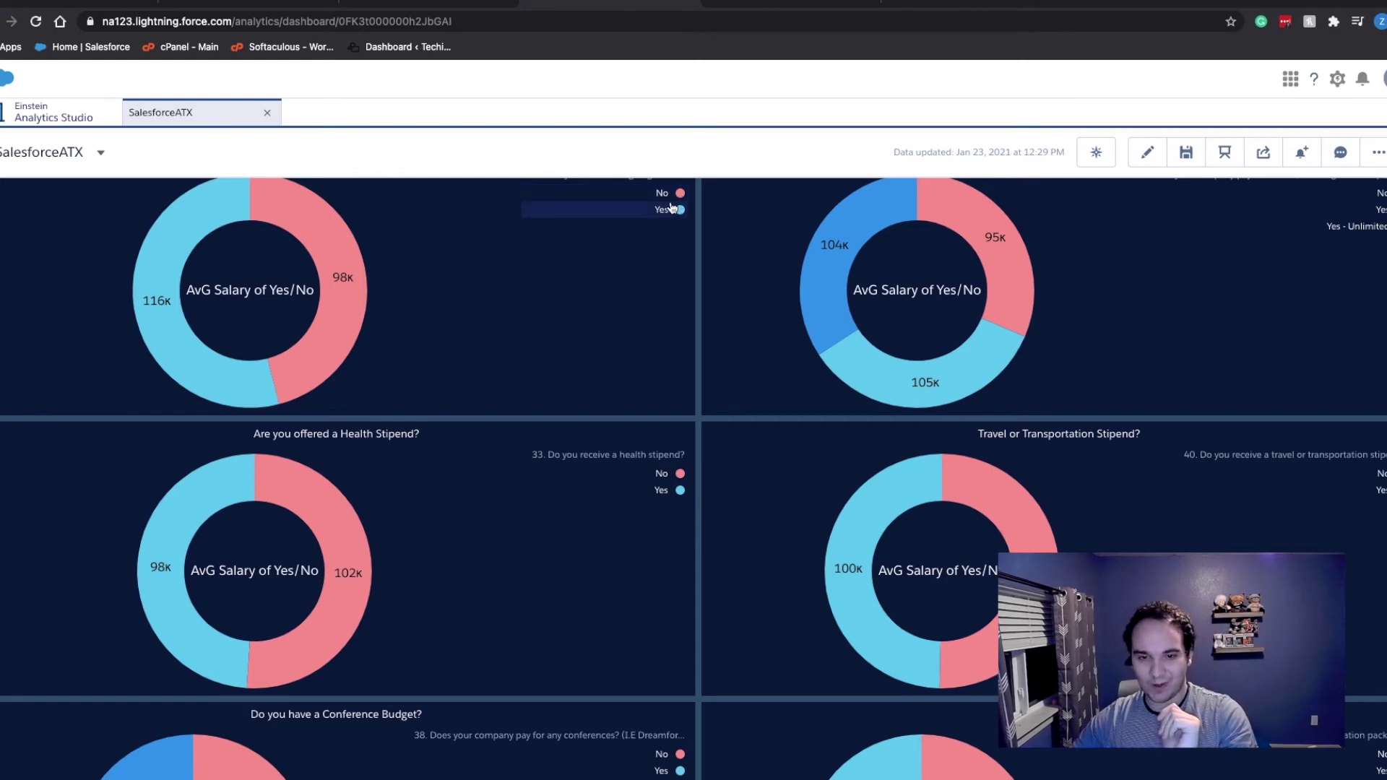
scroll(657, 344, down, 8)
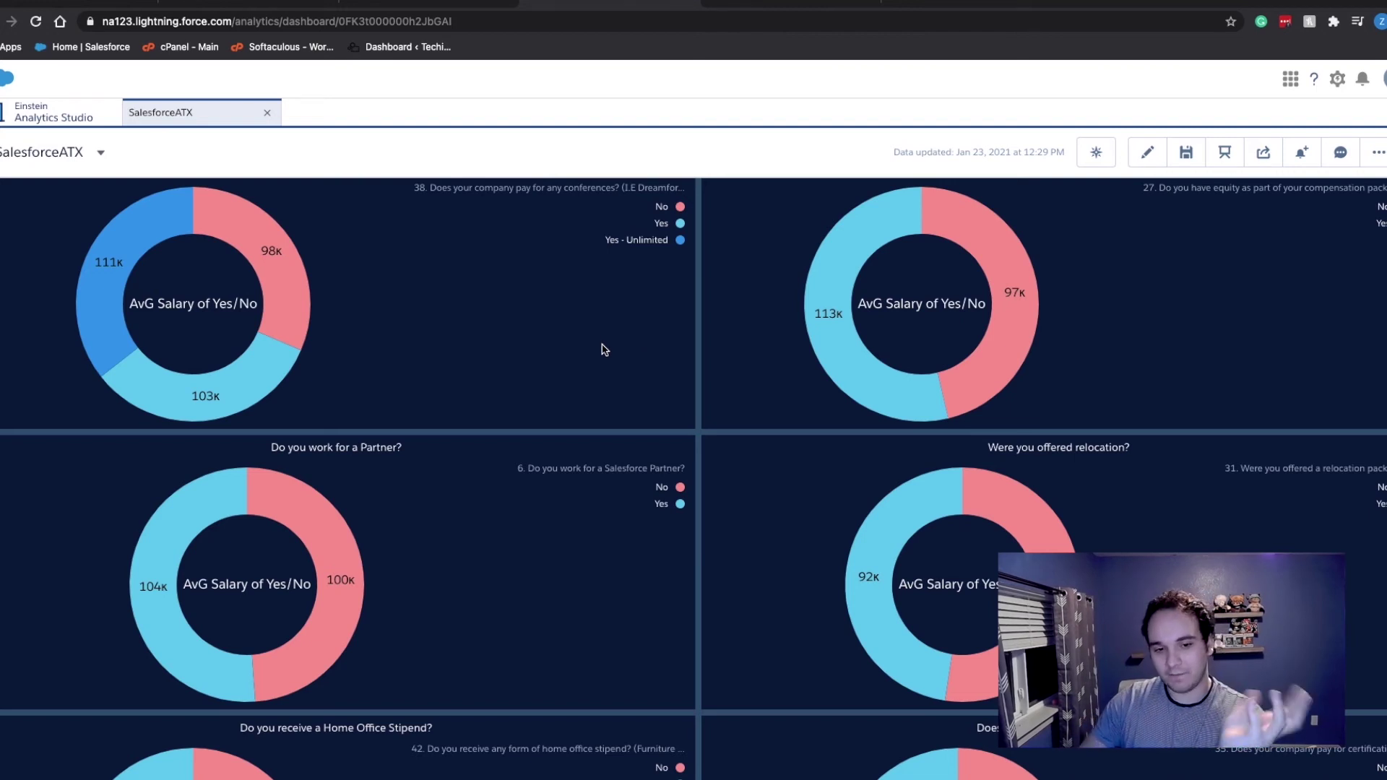
scroll(605, 350, down, 3)
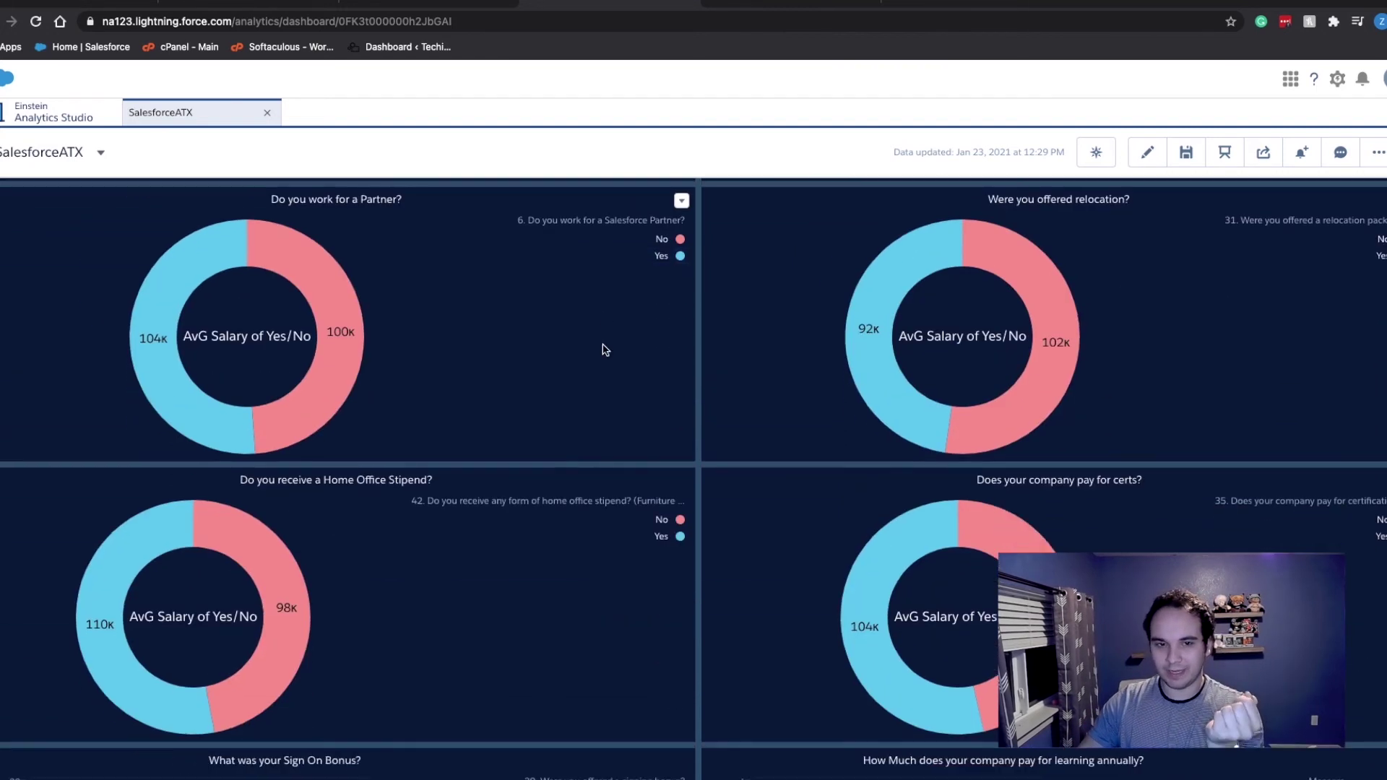
scroll(605, 350, down, 3)
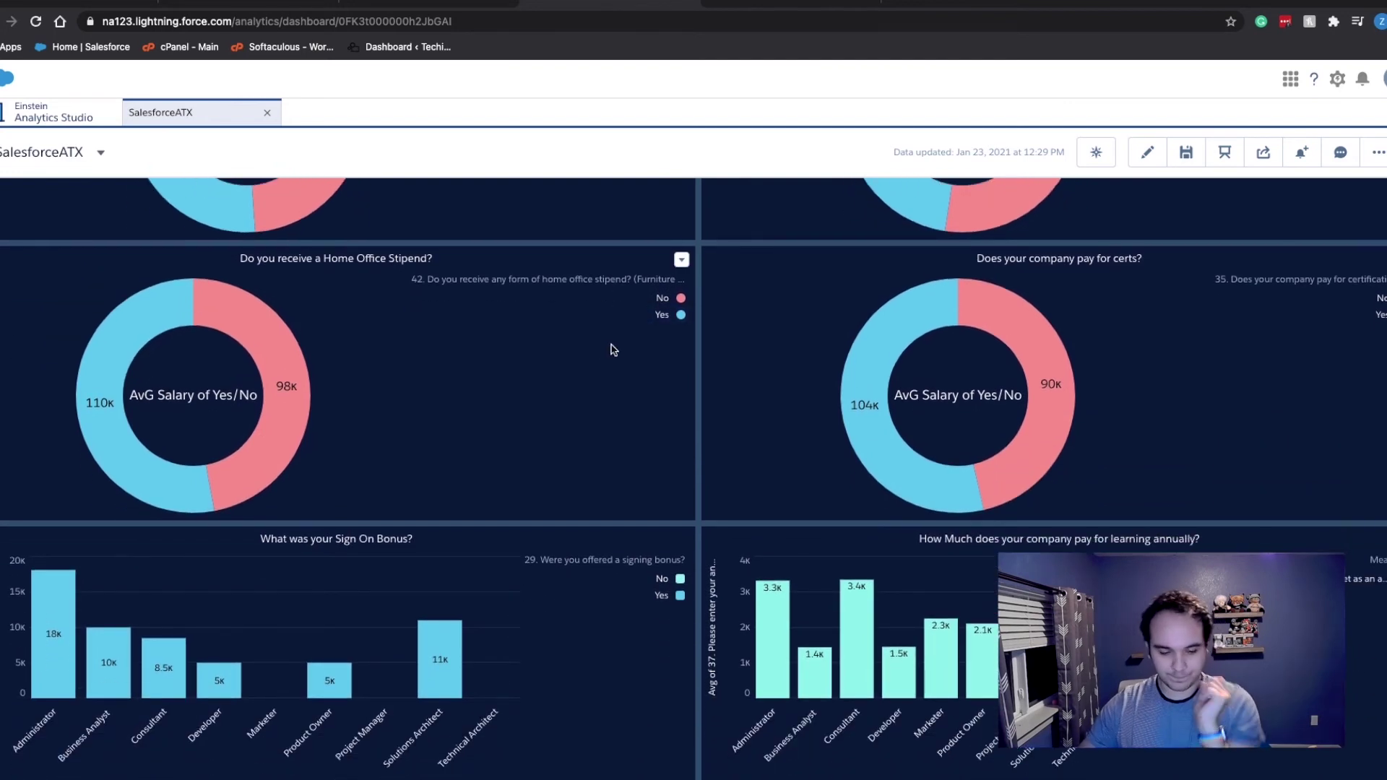
scroll(734, 300, up, 15)
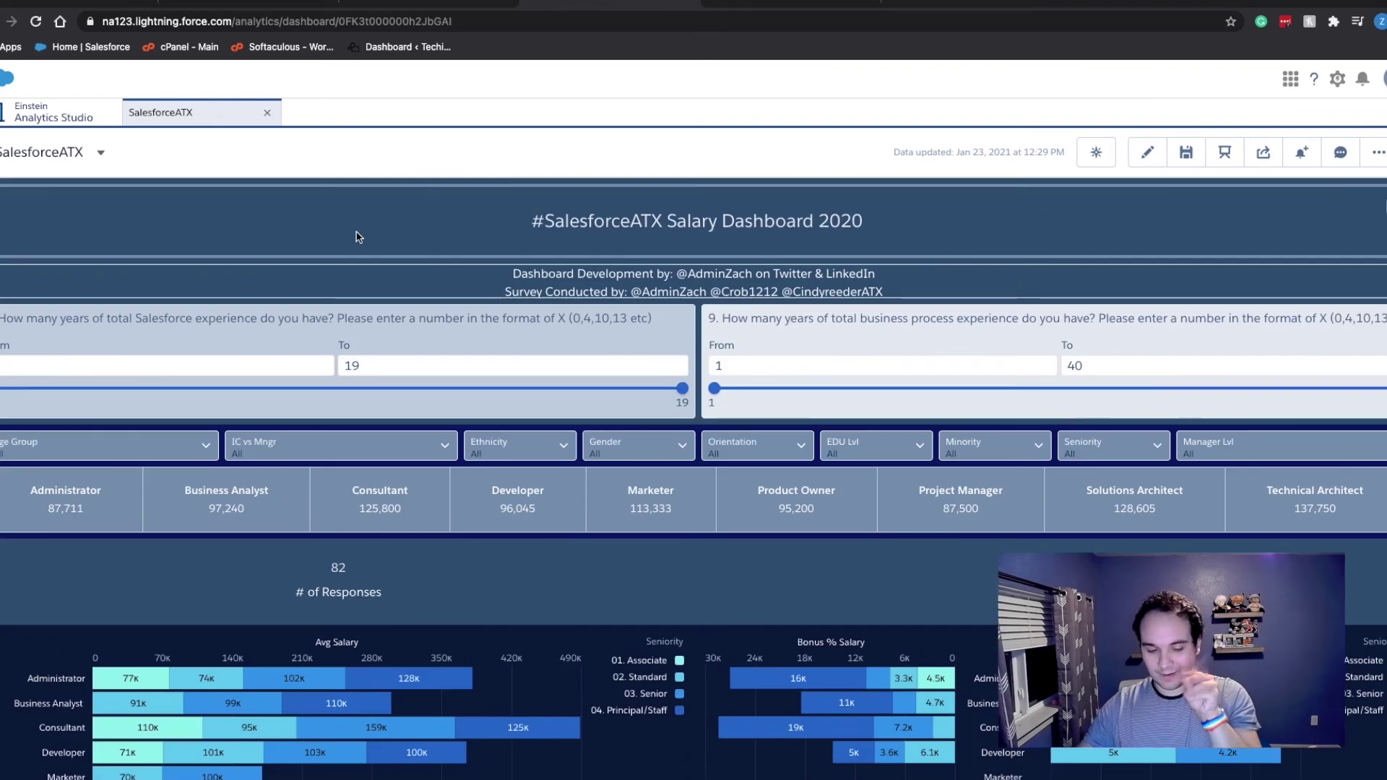
key(super+e)
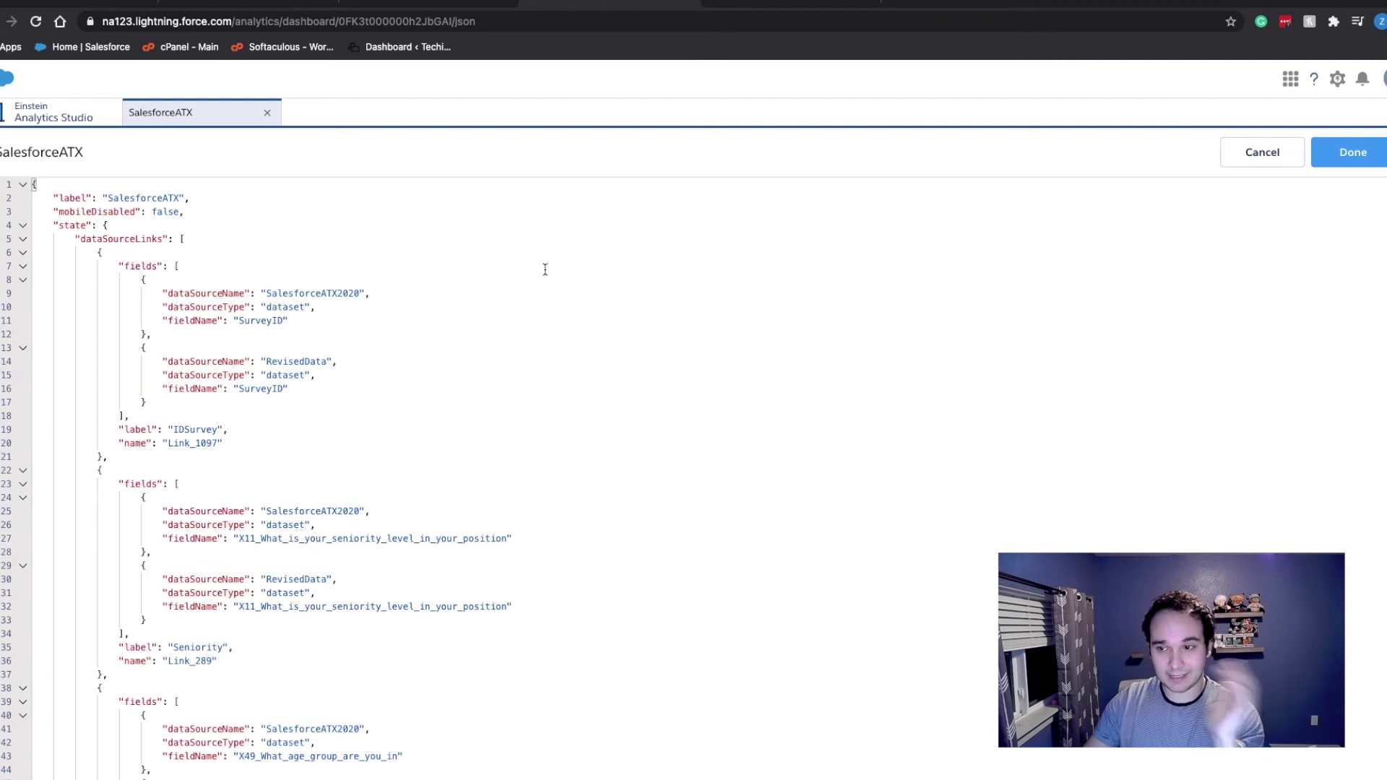
Scroll down through the dashboard JSON listing widgets such as chart_4 and container_5.
scroll(306, 242, down, 18)
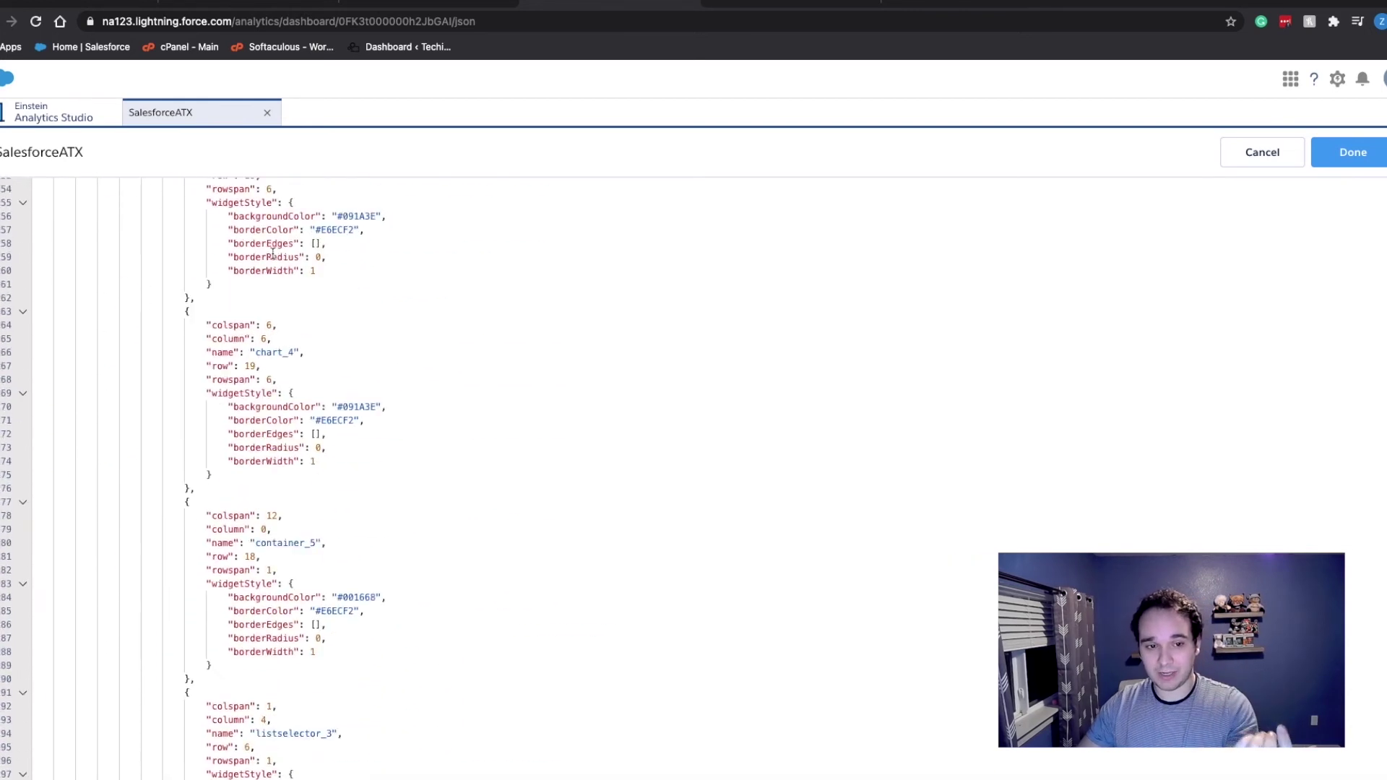
scroll(272, 252, down, 16)
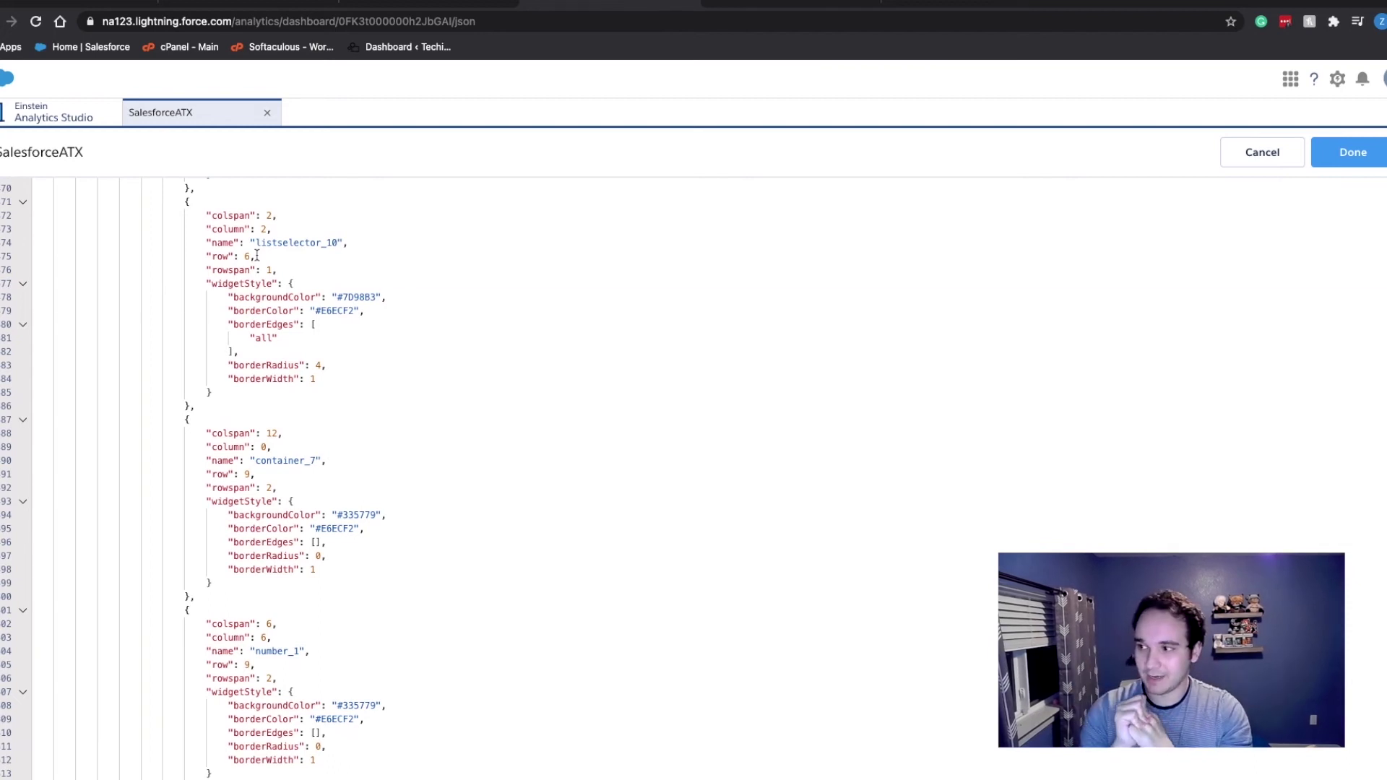
click(387, 297)
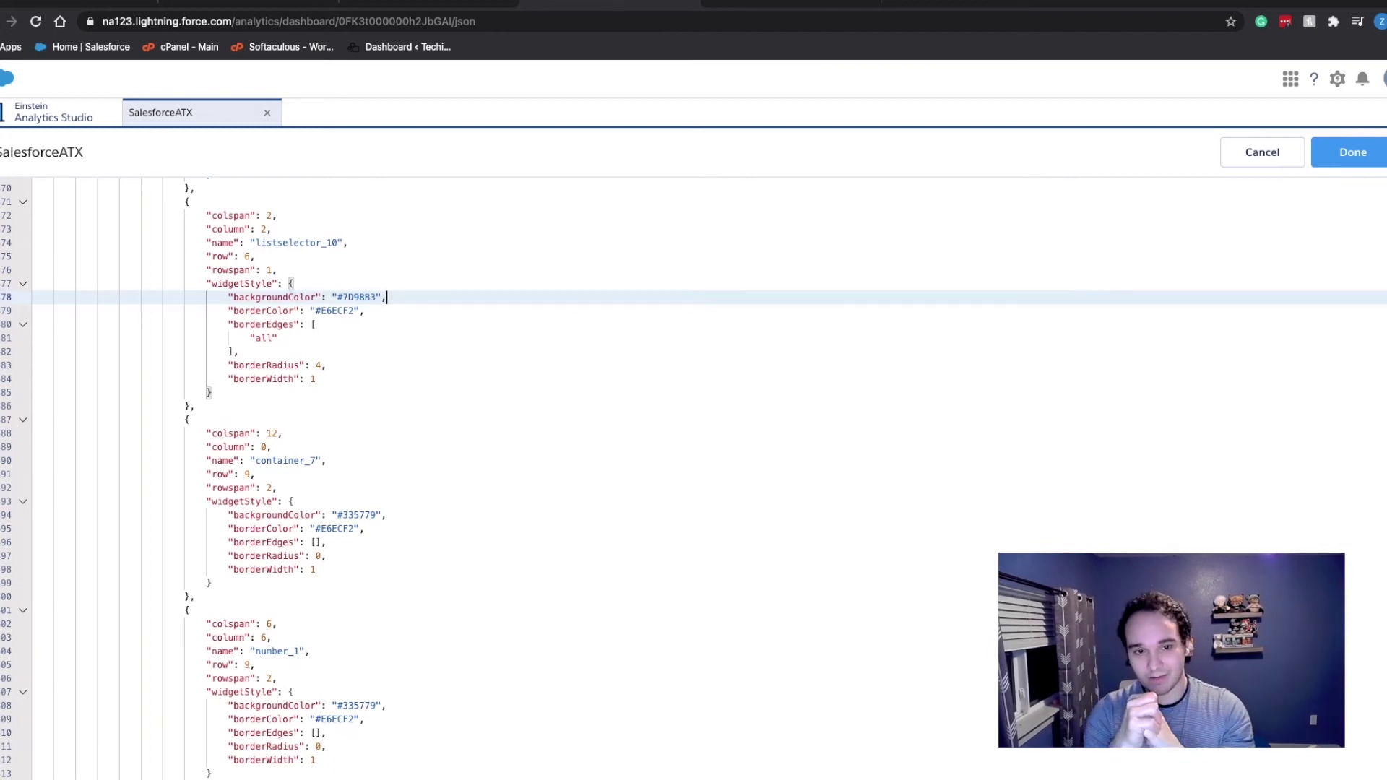